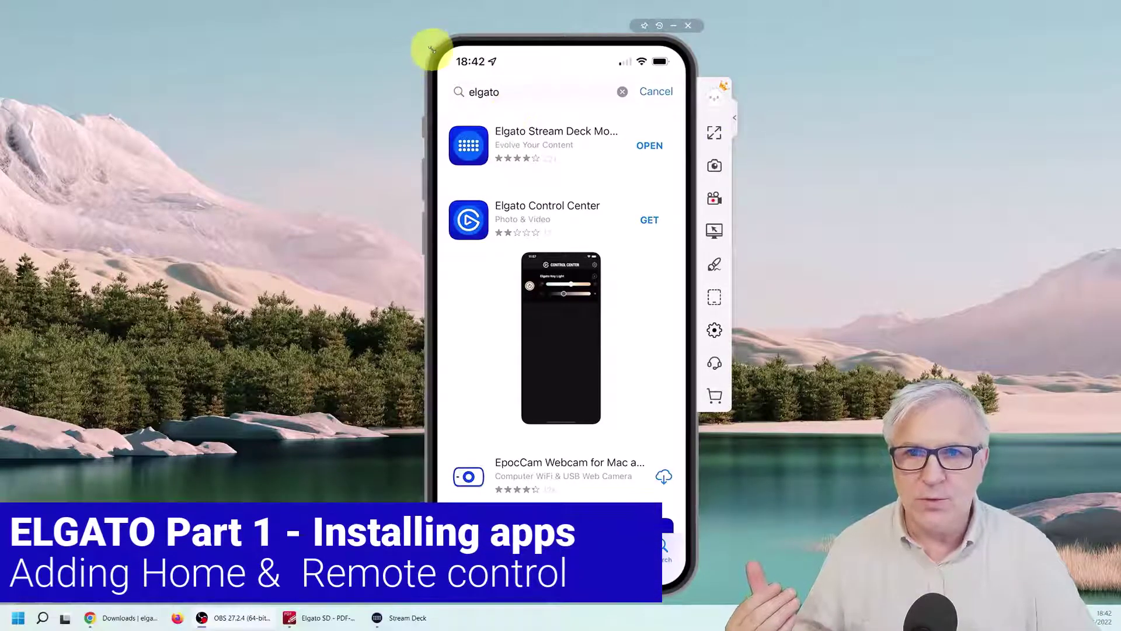
- Shrink the mirrored iPhone window in ApowerMirror and move it to a new spot
drag(434, 48, 560, 85)
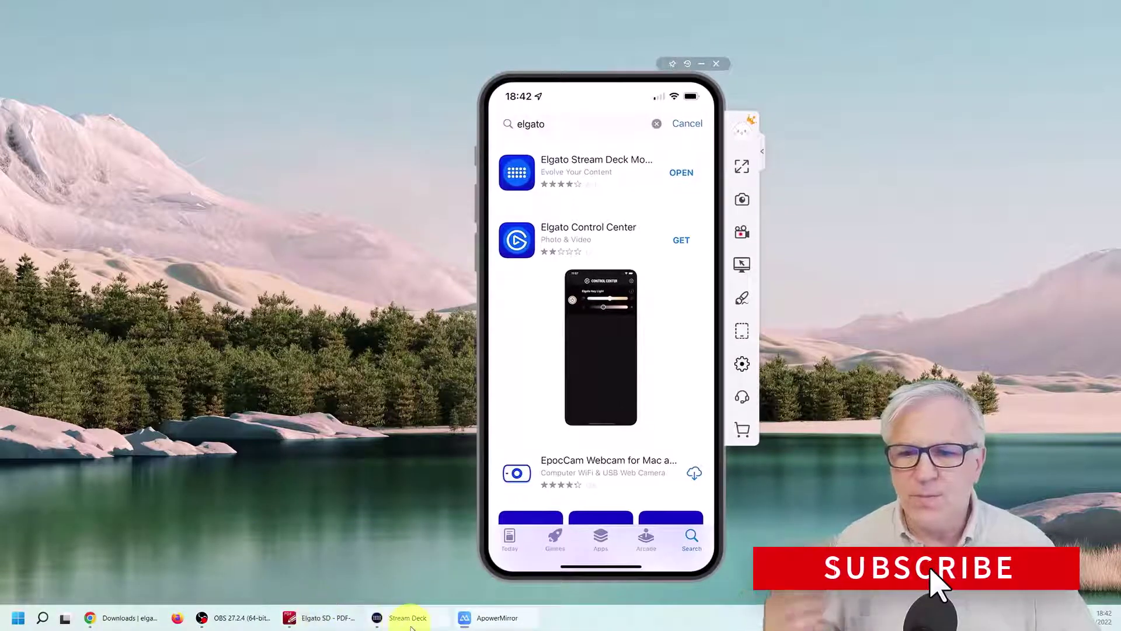
- Bring up the Elgato downloads page and look through its product and operating system options
mouse_move(411, 627)
click(116, 617)
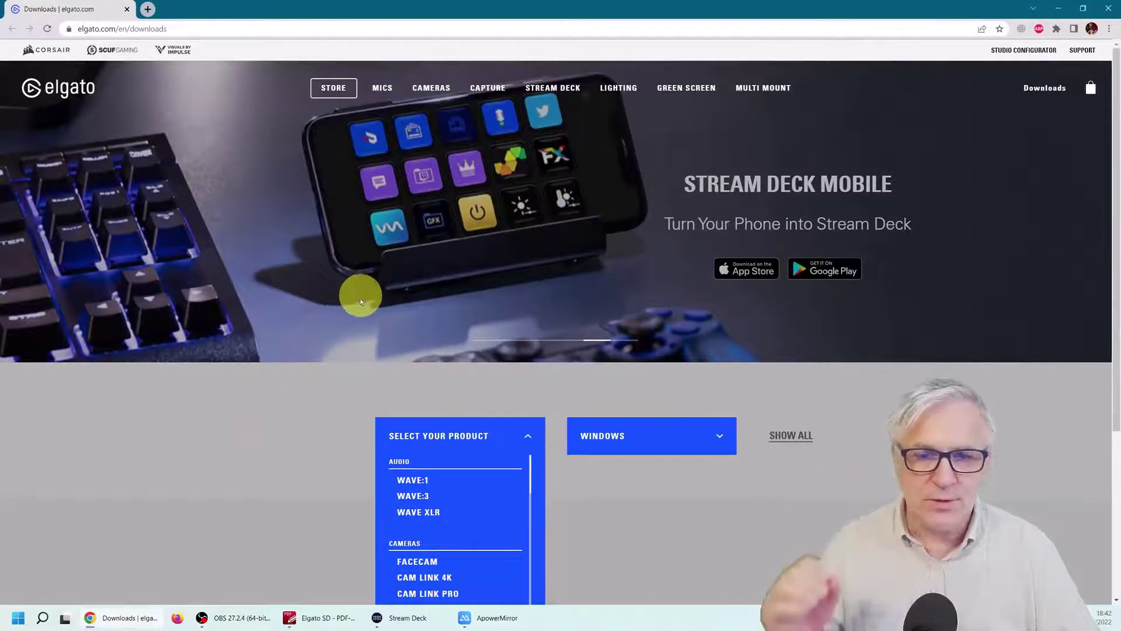
scroll(352, 327, down, 1)
scroll(353, 334, down, 2)
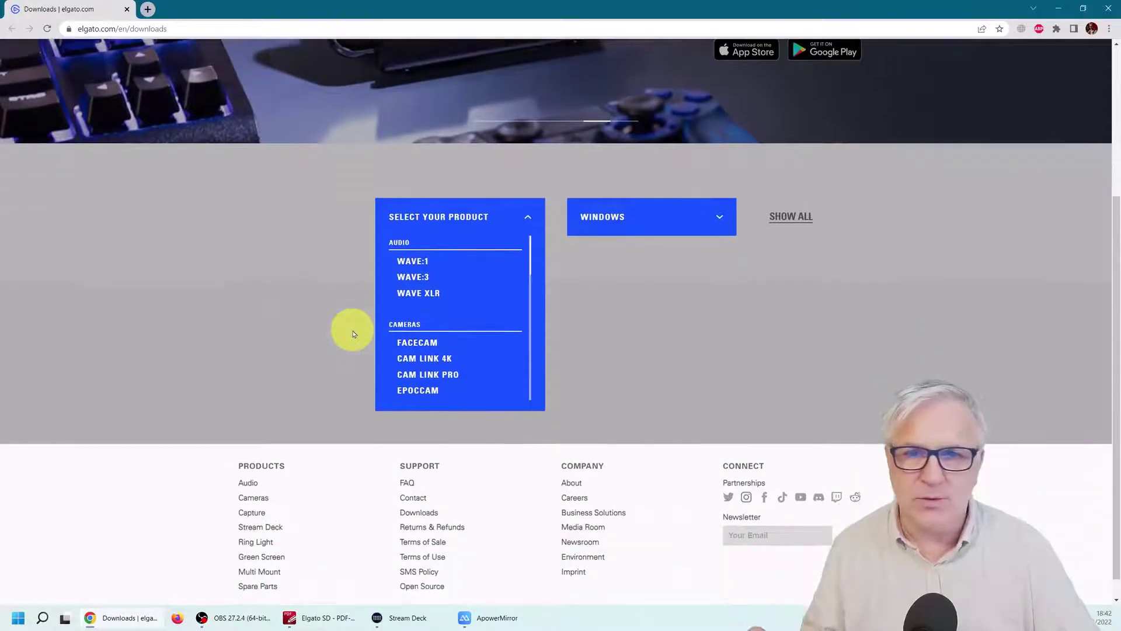
scroll(446, 332, down, 1)
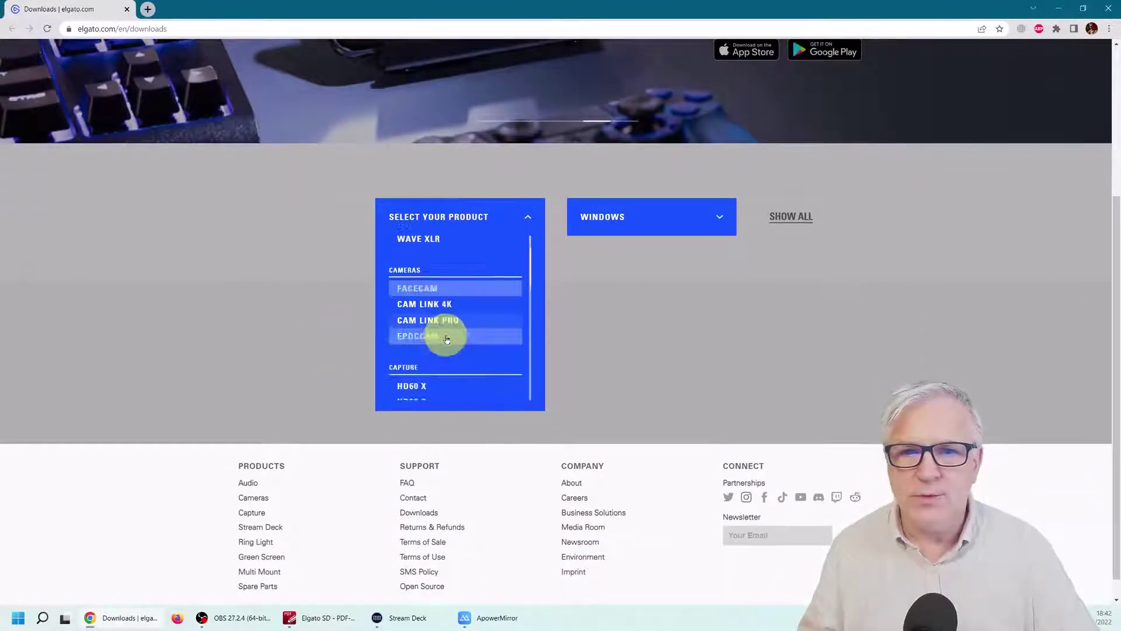
click(721, 207)
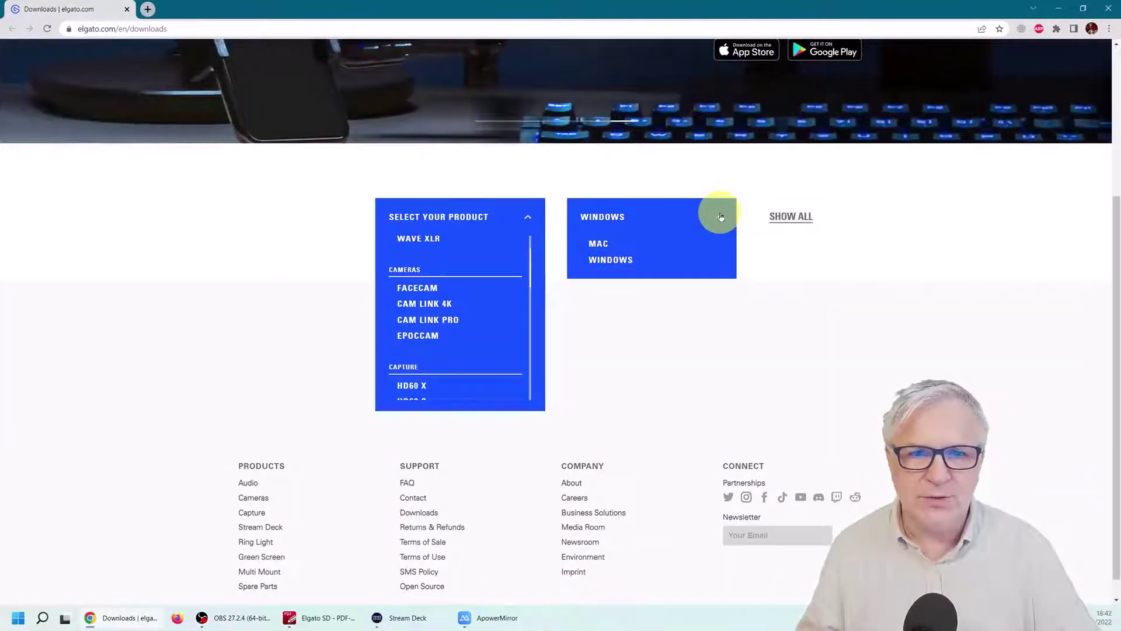
click(721, 217)
scroll(444, 305, down, 6)
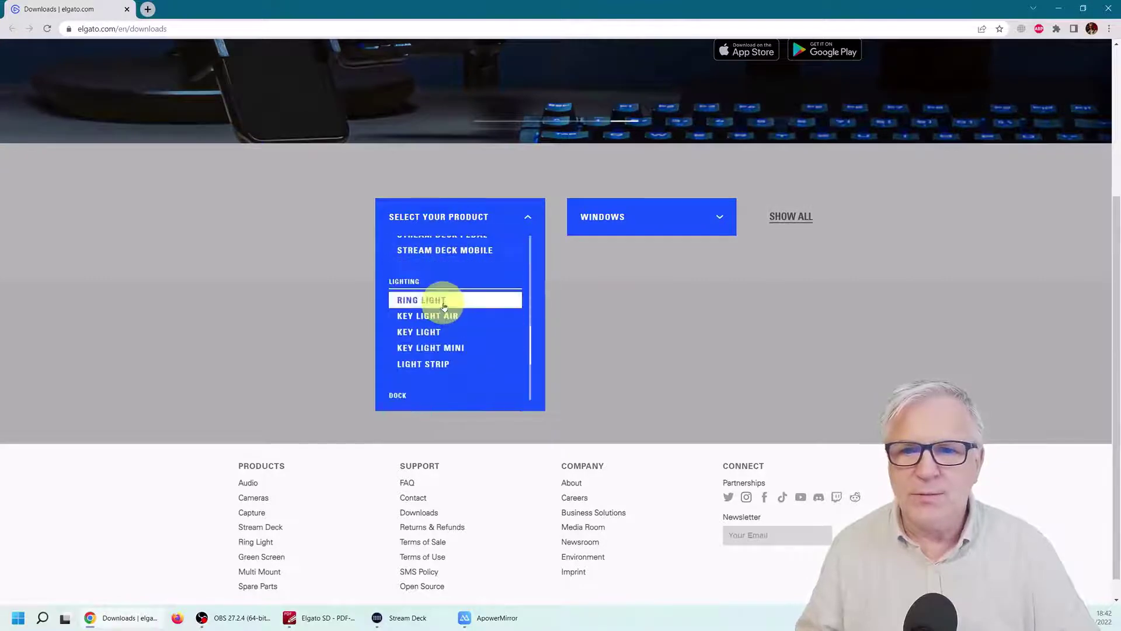
scroll(444, 306, up, 2)
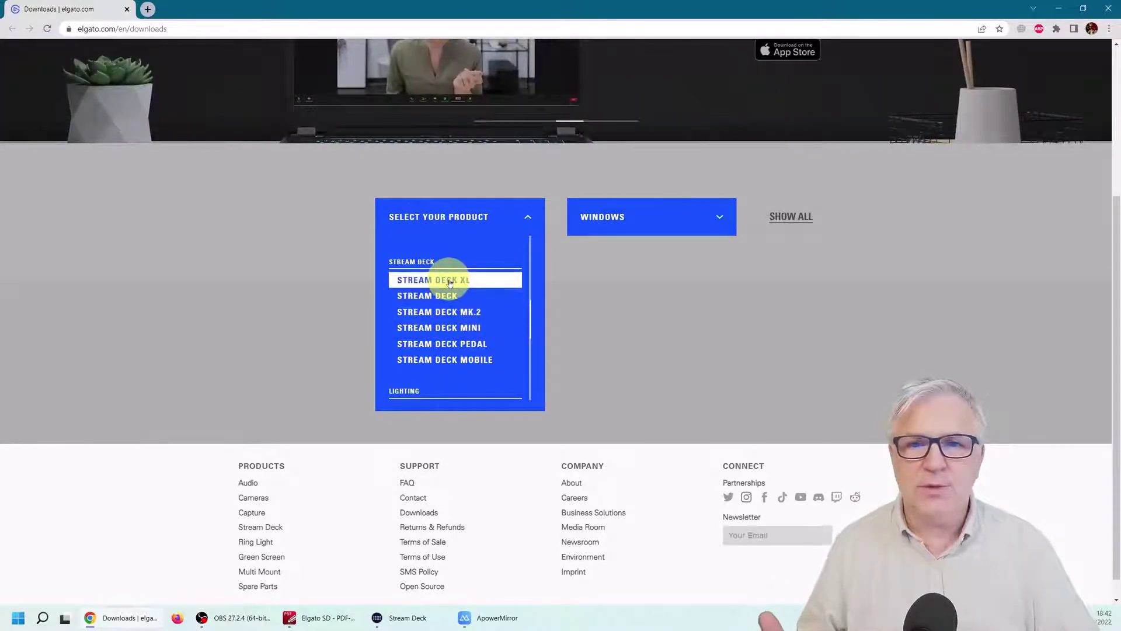
- Download the Stream Deck 5.3.1 Windows installer for Stream Deck Mobile, then minimise Chrome
click(463, 360)
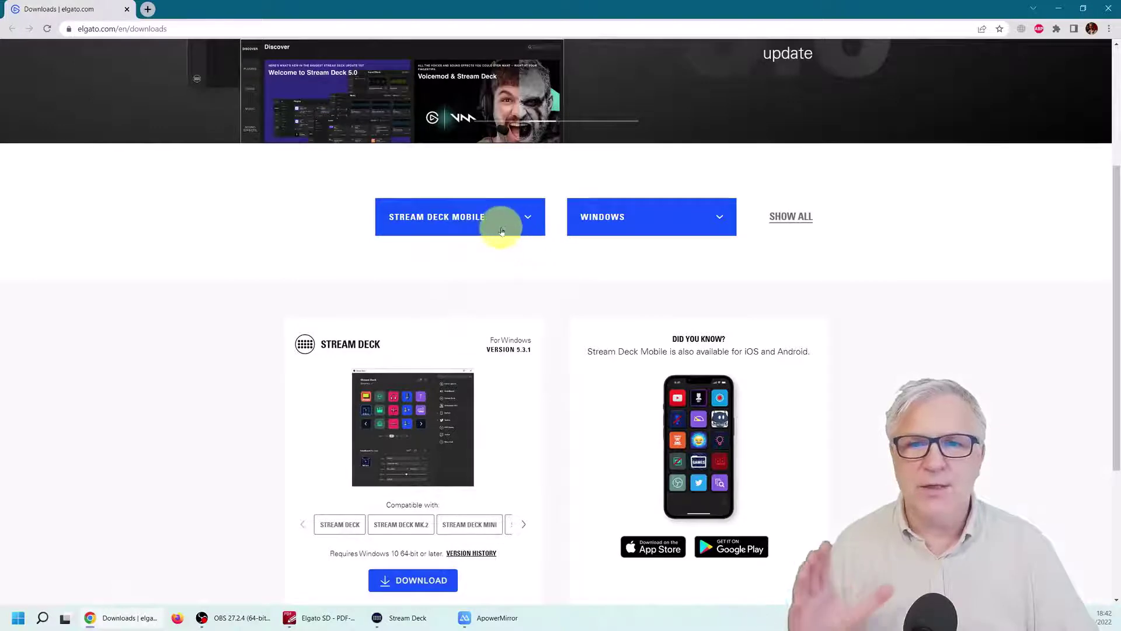
scroll(450, 325, down, 2)
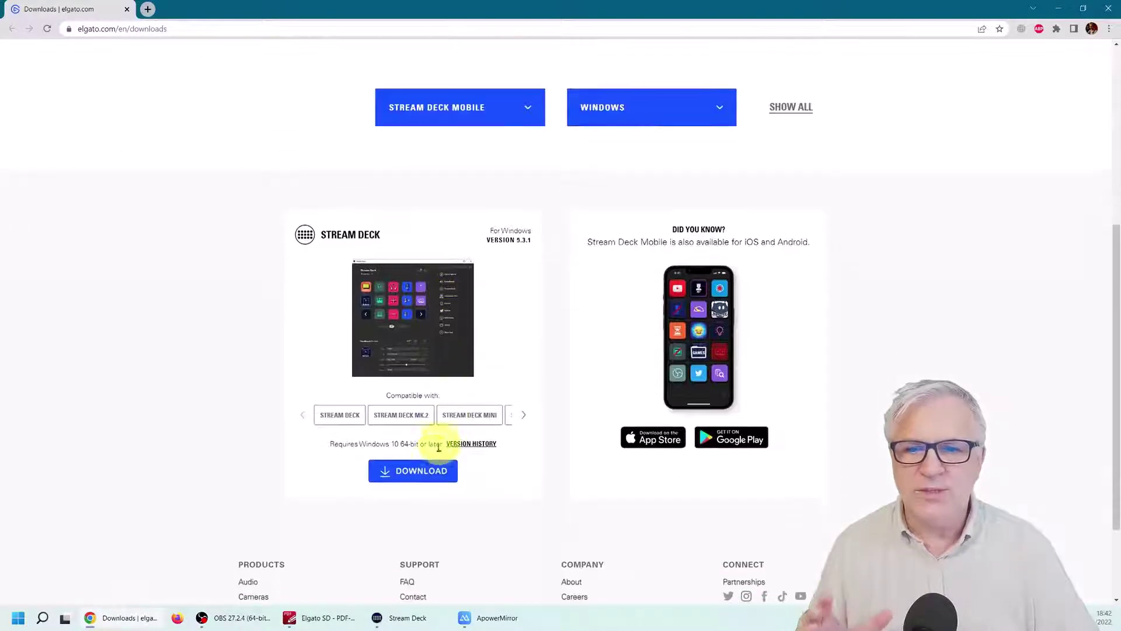
click(418, 472)
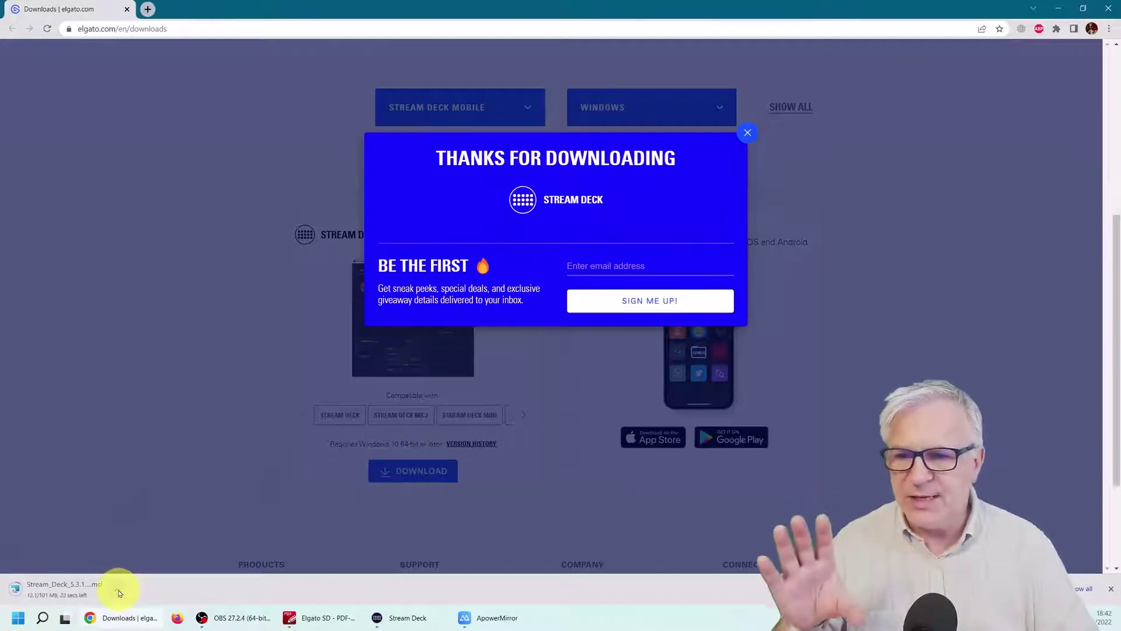
click(746, 136)
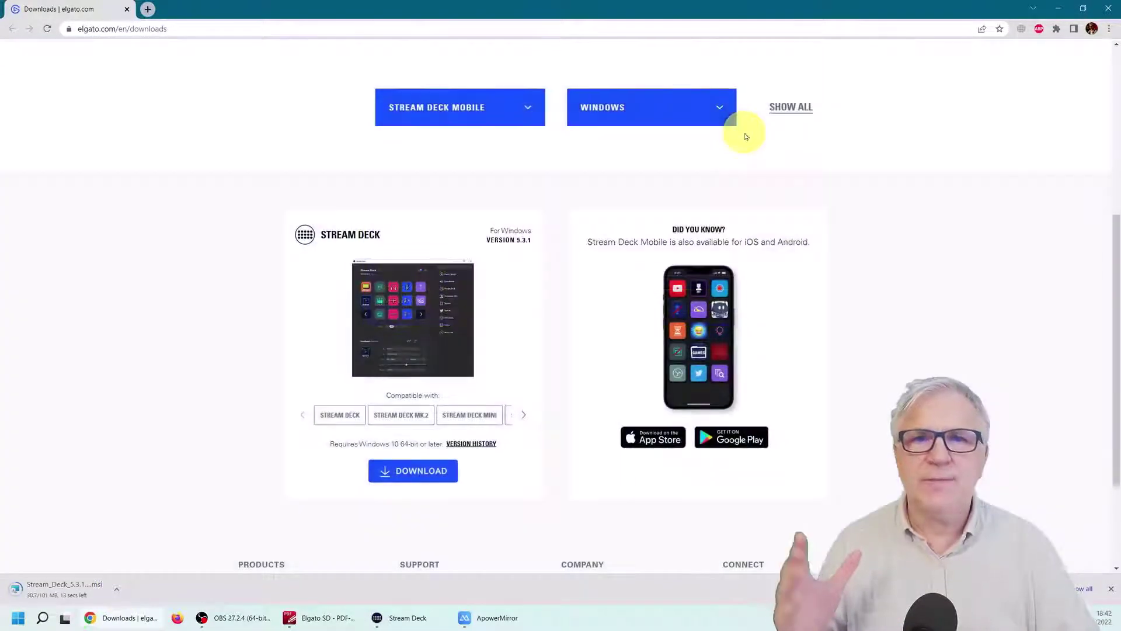
click(1059, 8)
click(408, 617)
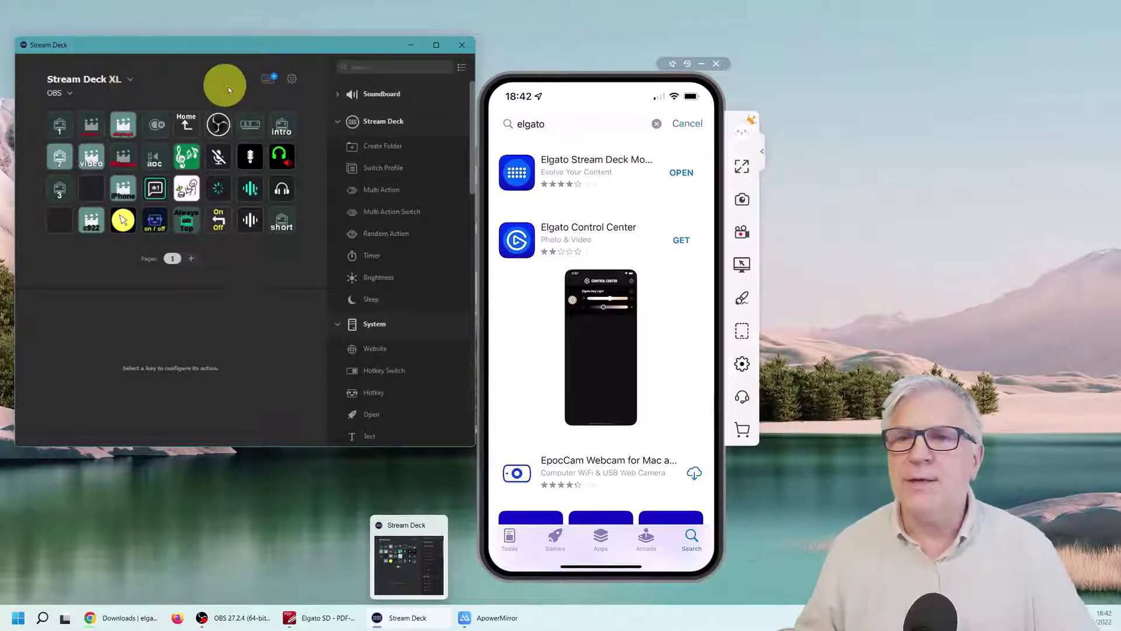
click(292, 82)
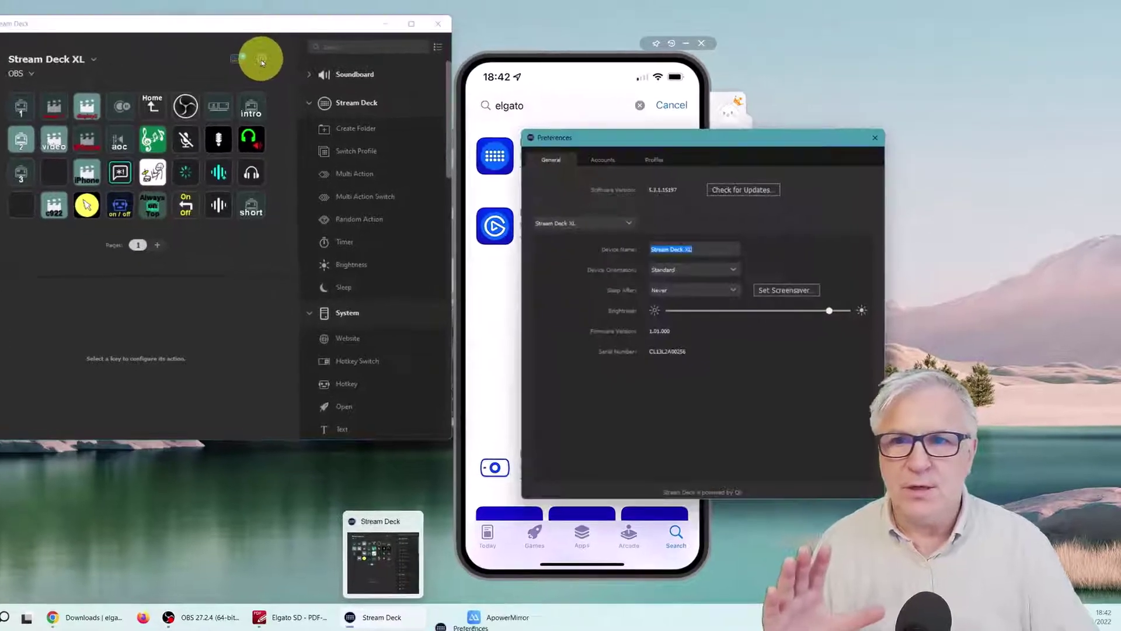
drag(608, 41, 520, 23)
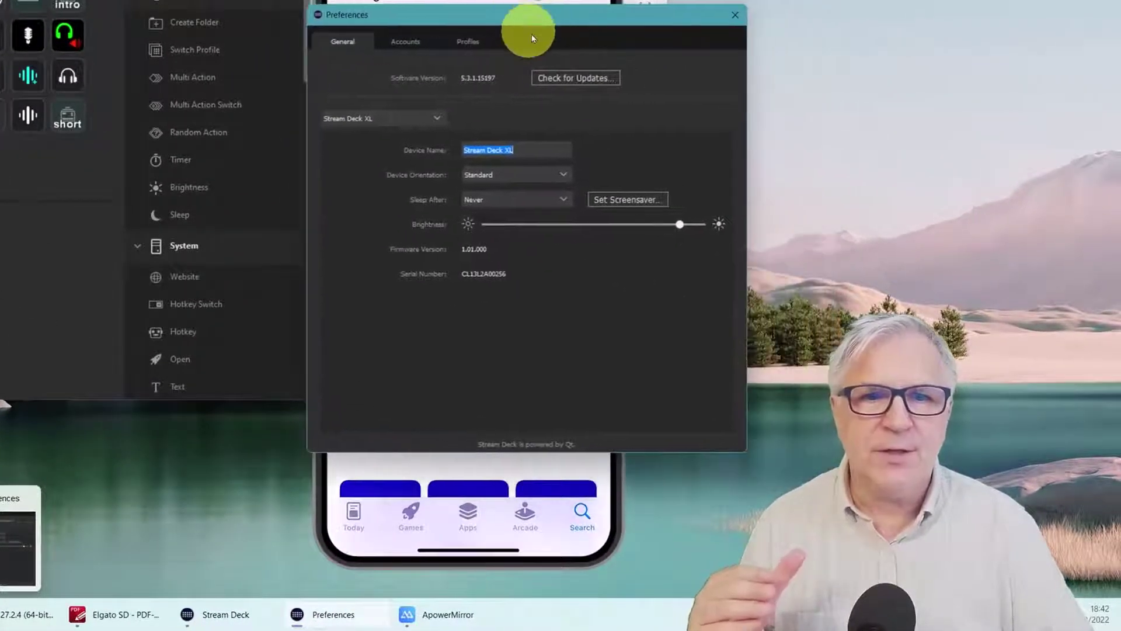
click(565, 80)
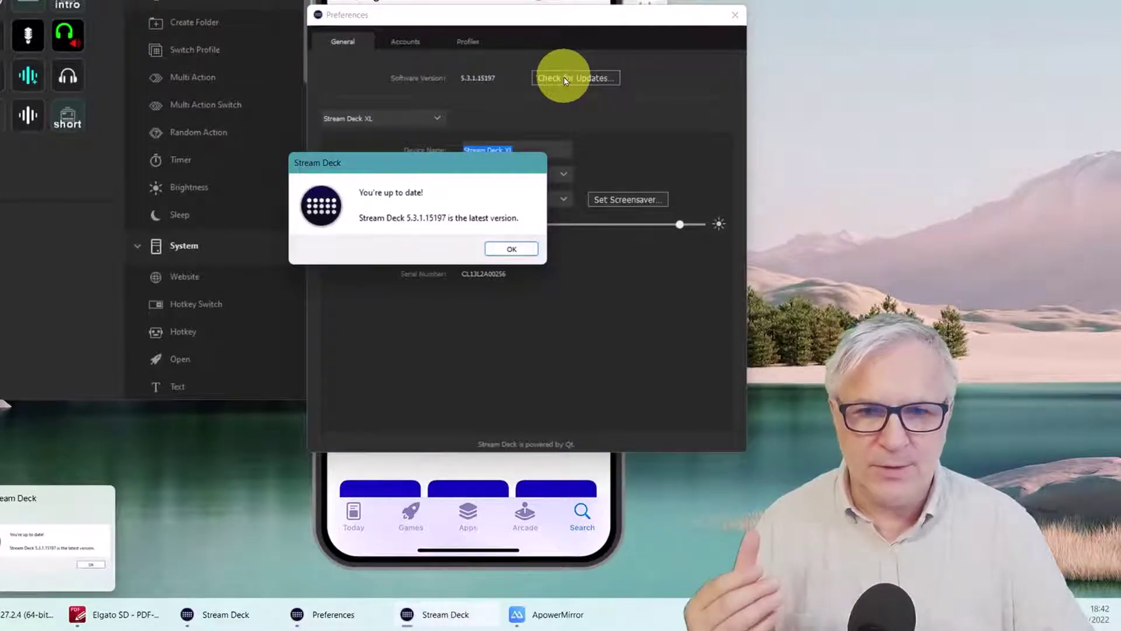
click(518, 250)
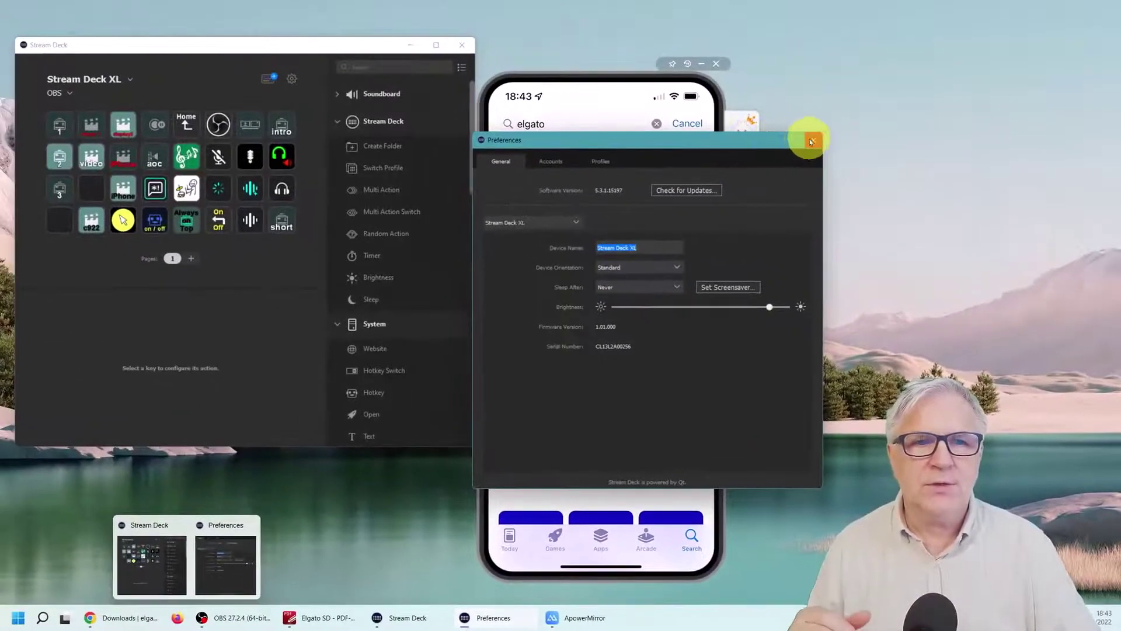
- Switch the device list to the iPad, then choose Add Mobile Device to get the pairing QR code
click(811, 141)
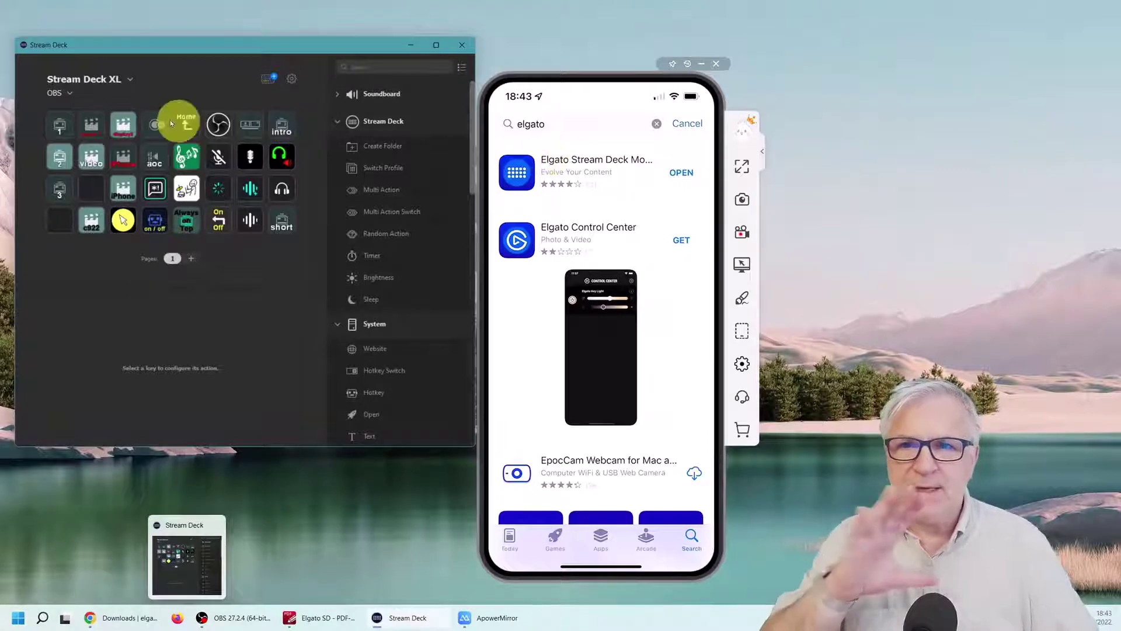
click(130, 80)
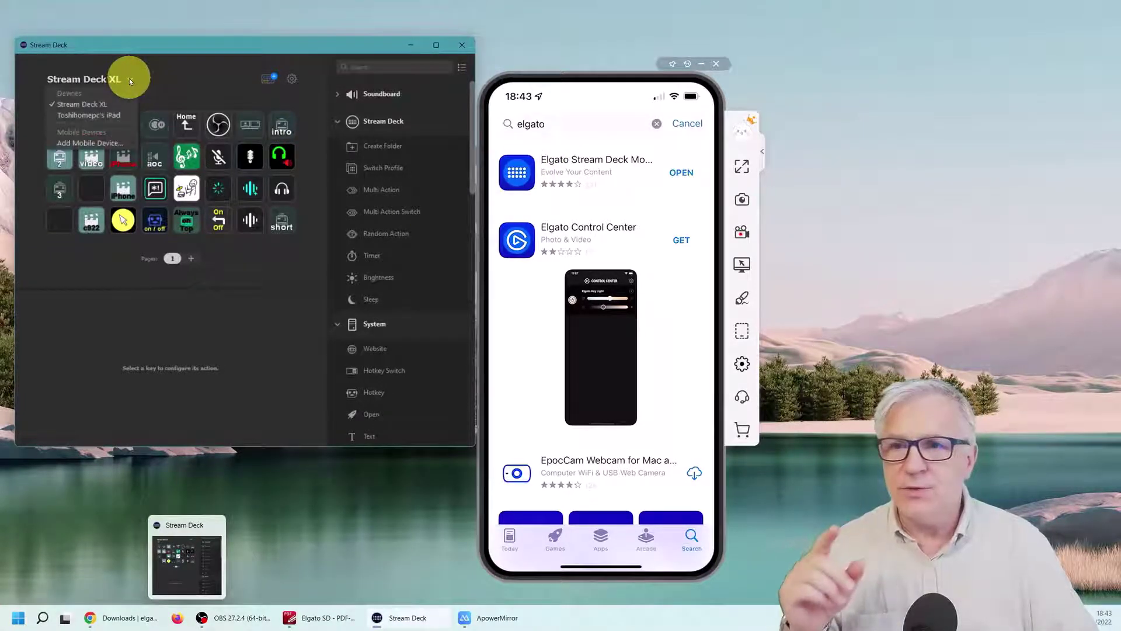
click(117, 116)
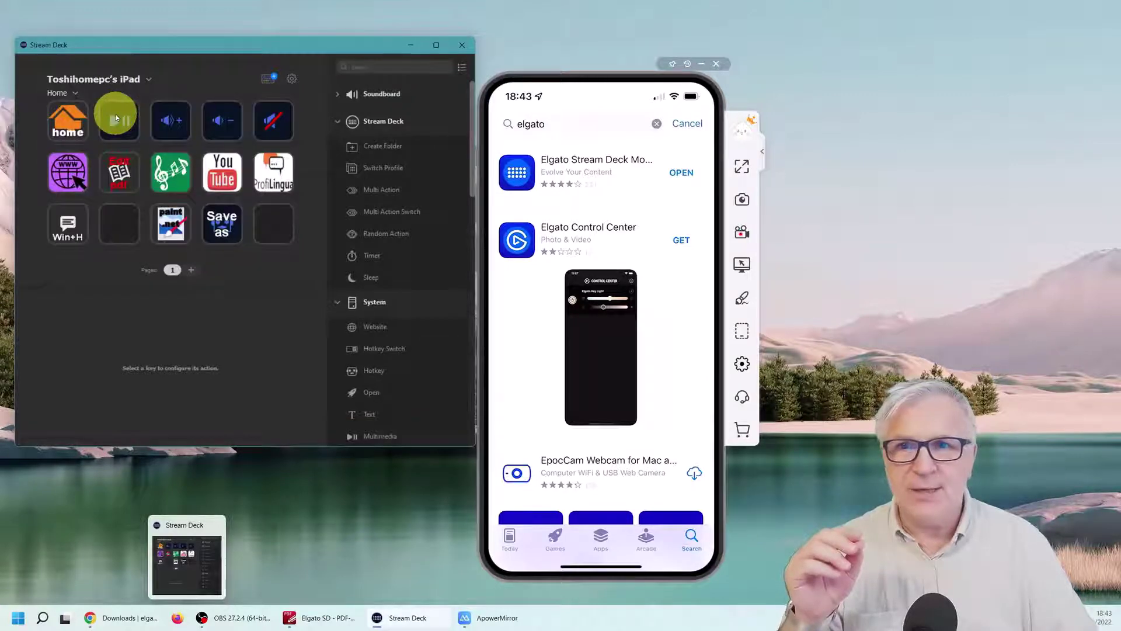
click(145, 79)
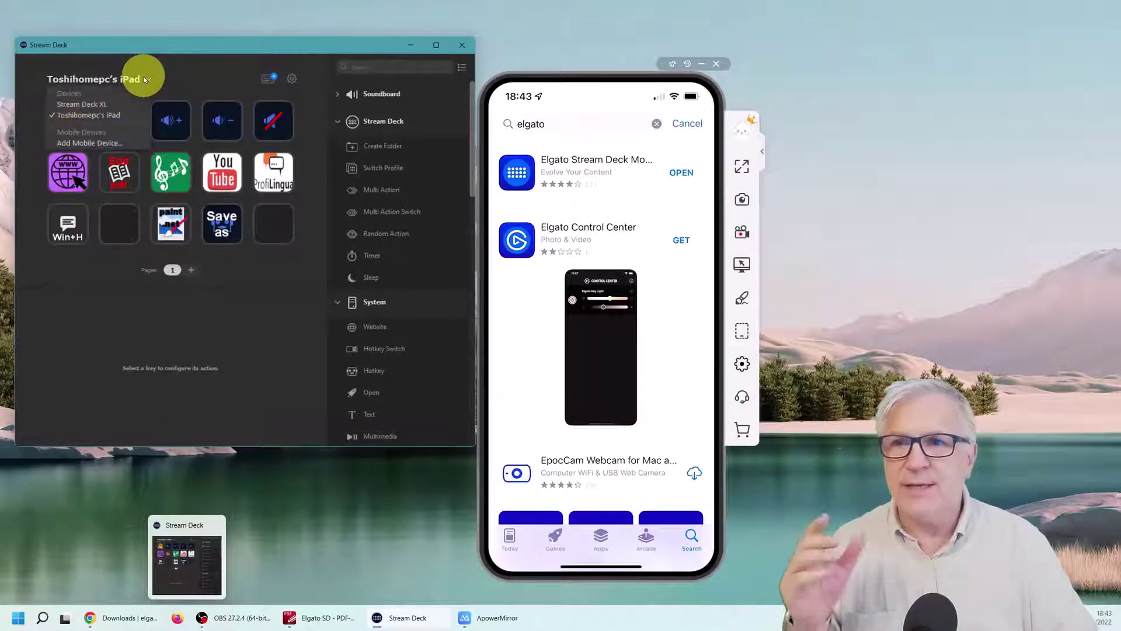
click(121, 143)
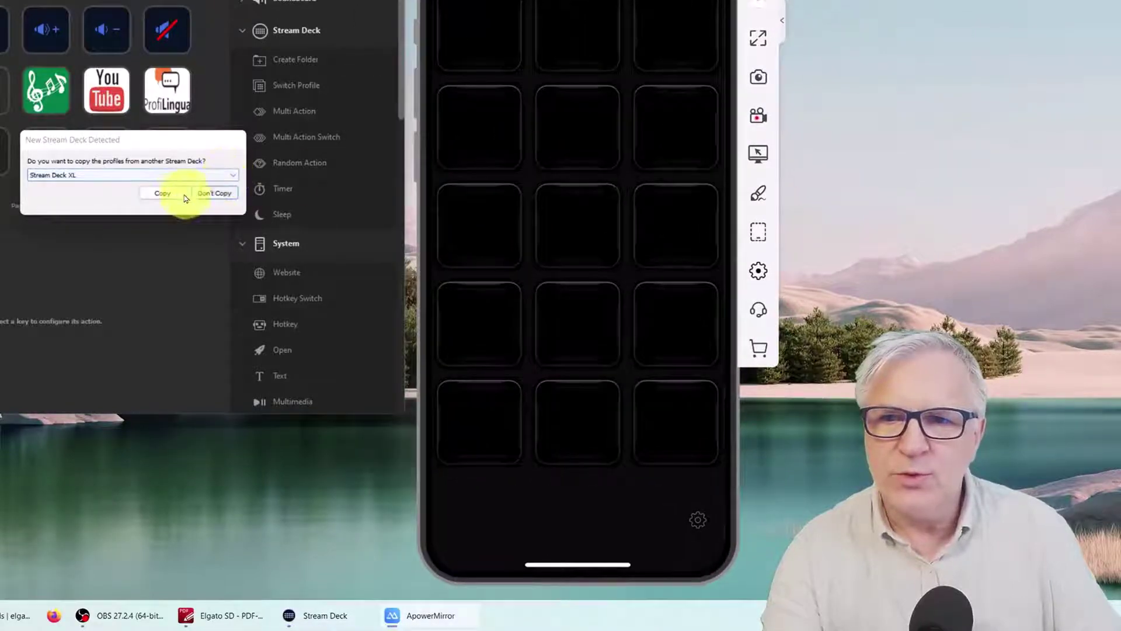
- Pick the iPad as profile source, then add the iPhone with Don't Copy
click(222, 175)
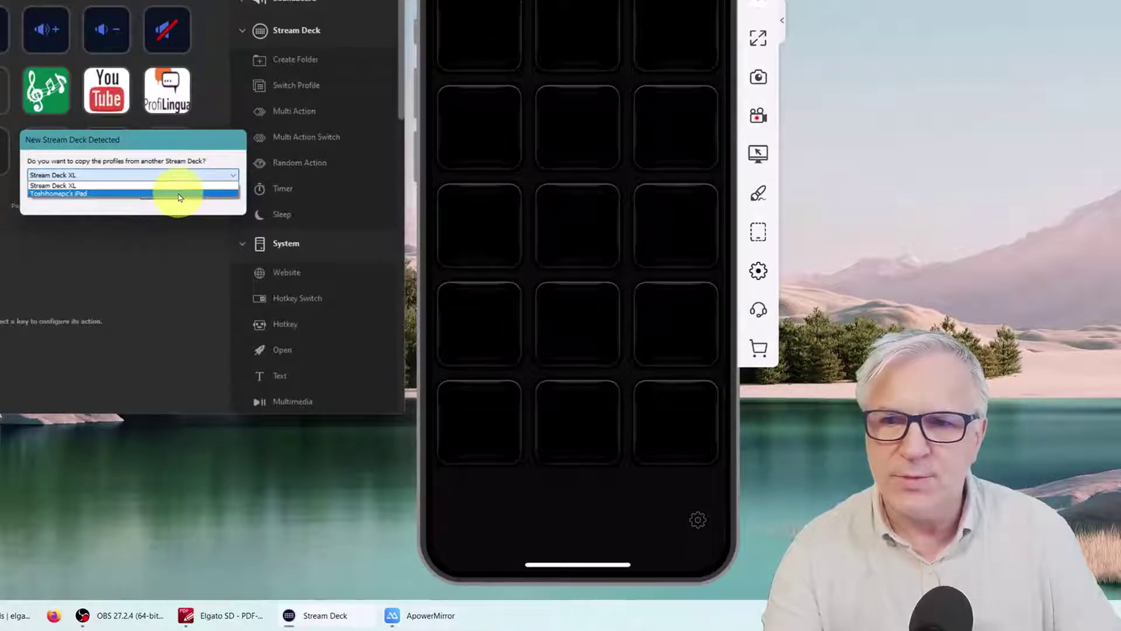
click(117, 194)
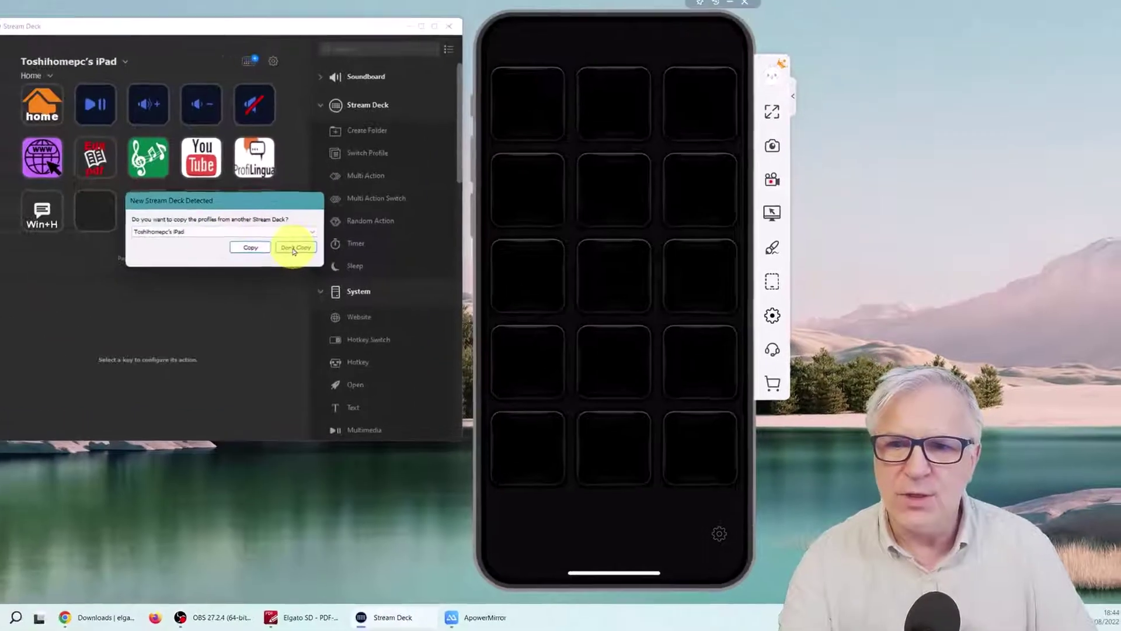
click(214, 193)
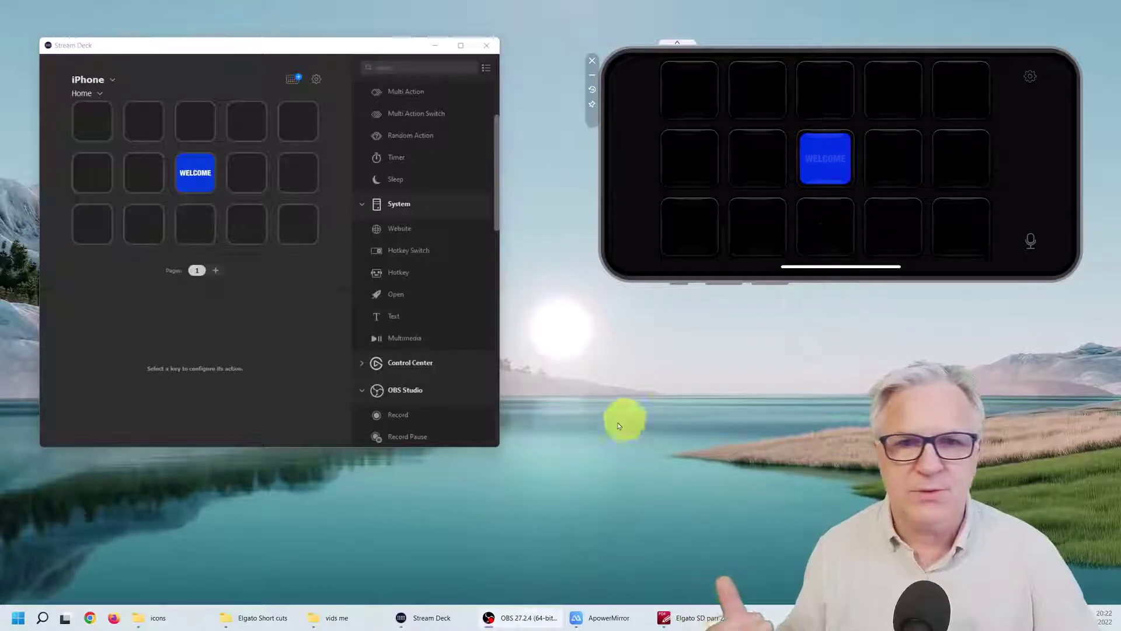
- Delete the WELCOME key from the iPhone's Home page
click(198, 177)
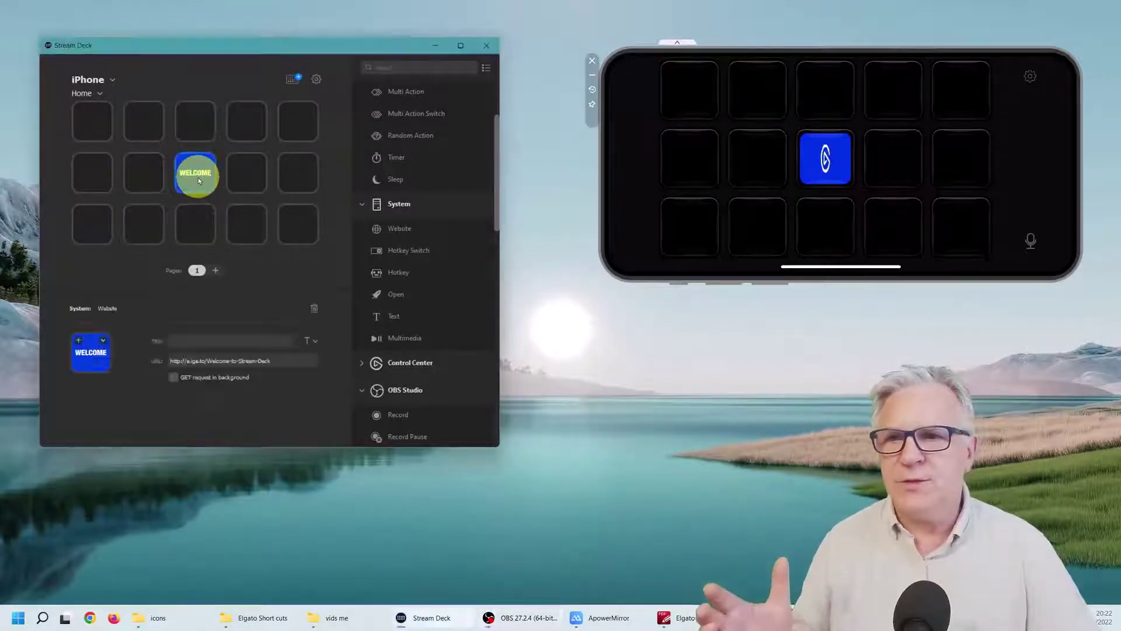
right_click(198, 177)
click(215, 198)
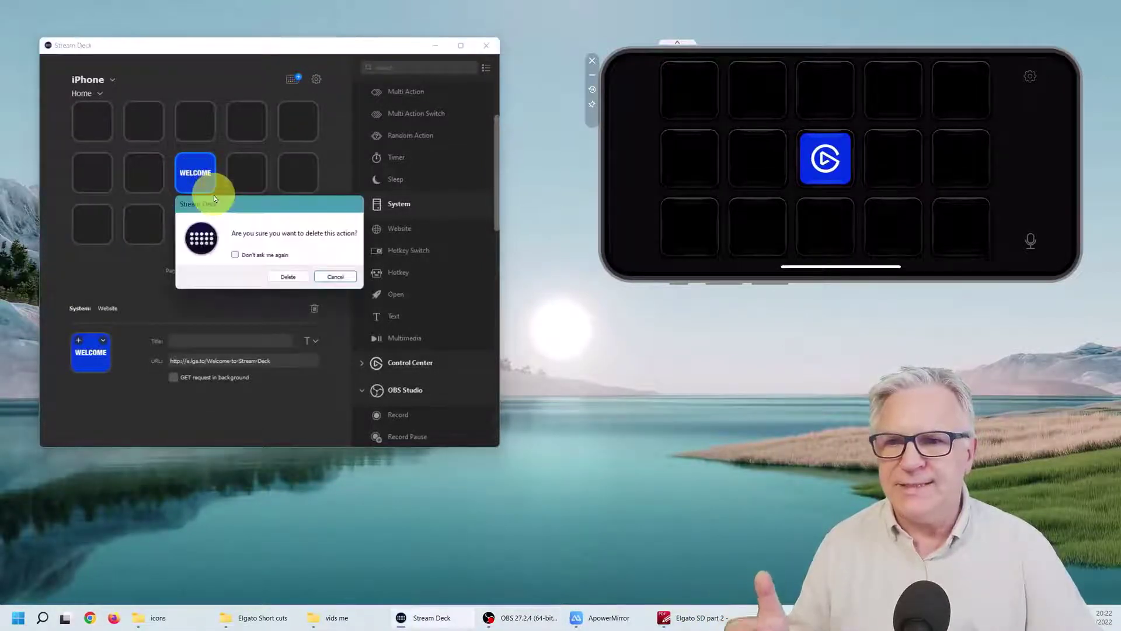
click(288, 277)
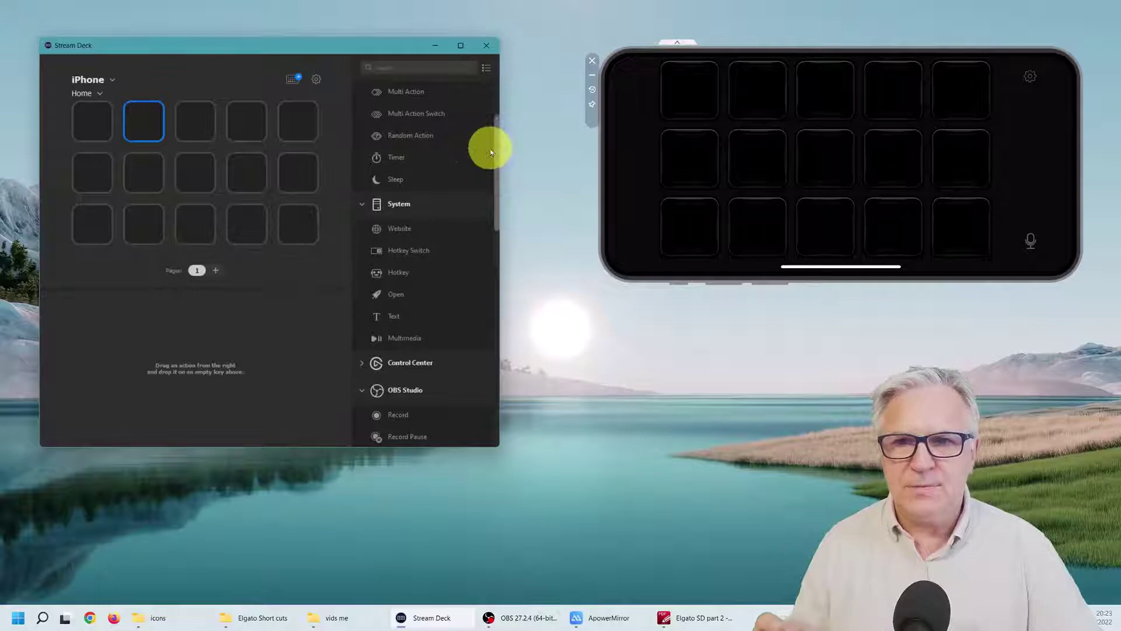
- Make the second key a Play / Pause multimedia key with its title hidden
mouse_move(497, 152)
mouse_down()
mouse_move(496, 110)
mouse_move(497, 162)
mouse_up()
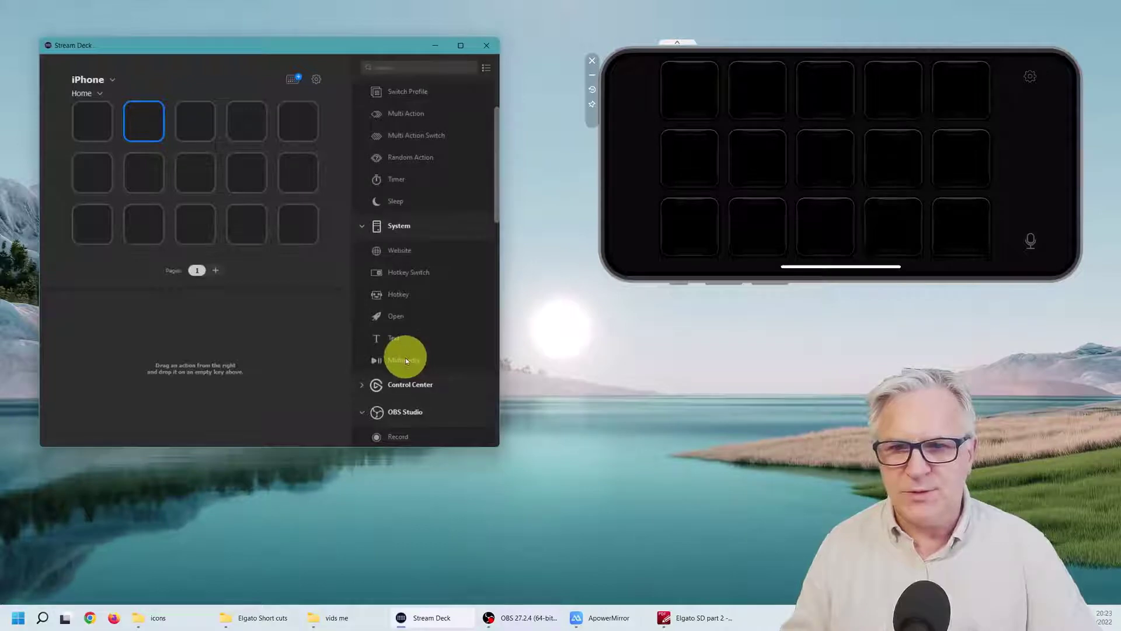
drag(405, 358, 147, 116)
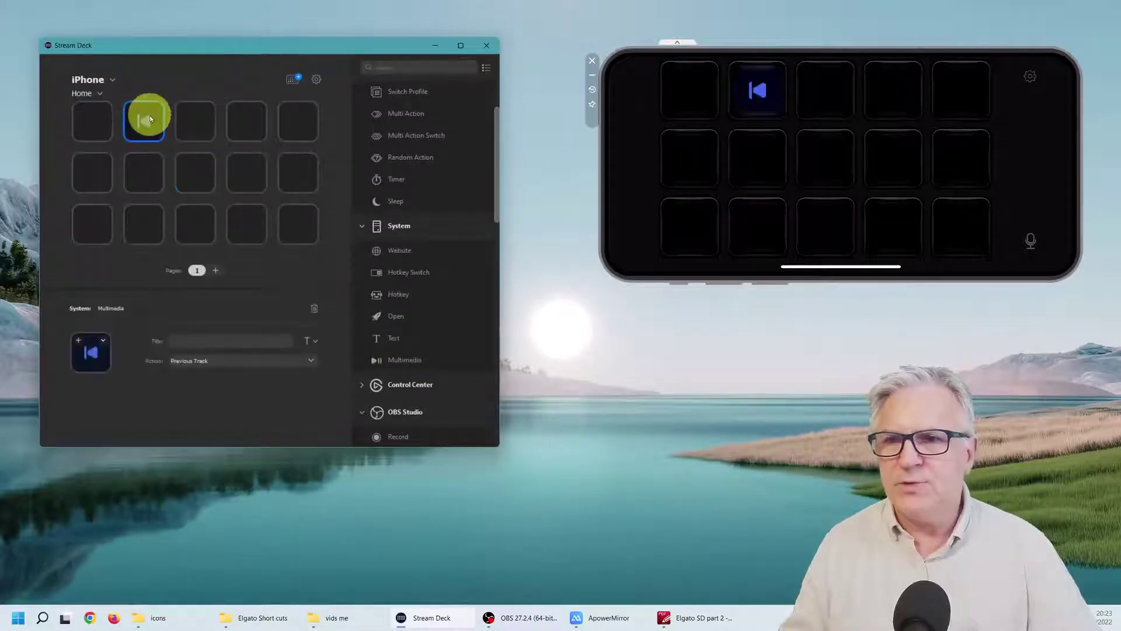
click(226, 360)
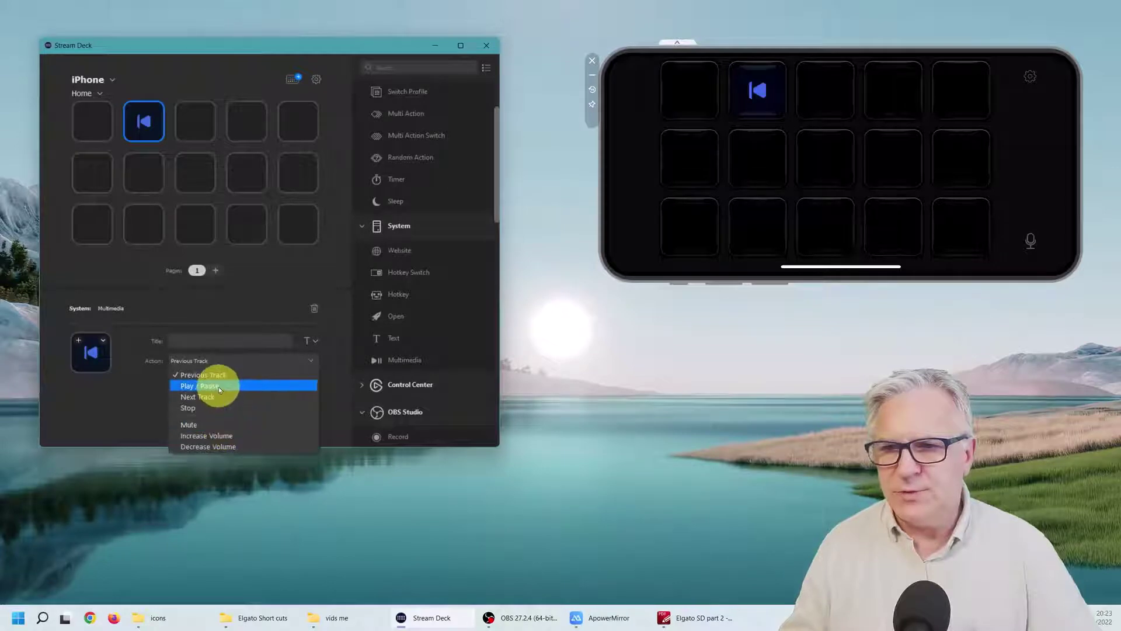
click(218, 386)
click(211, 341)
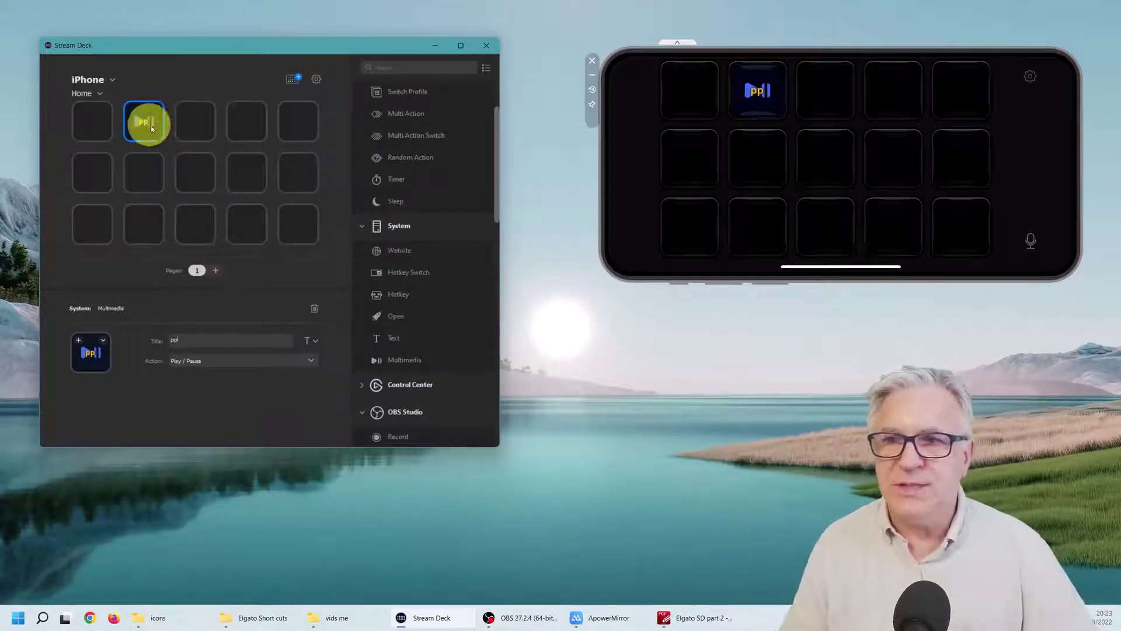
click(312, 340)
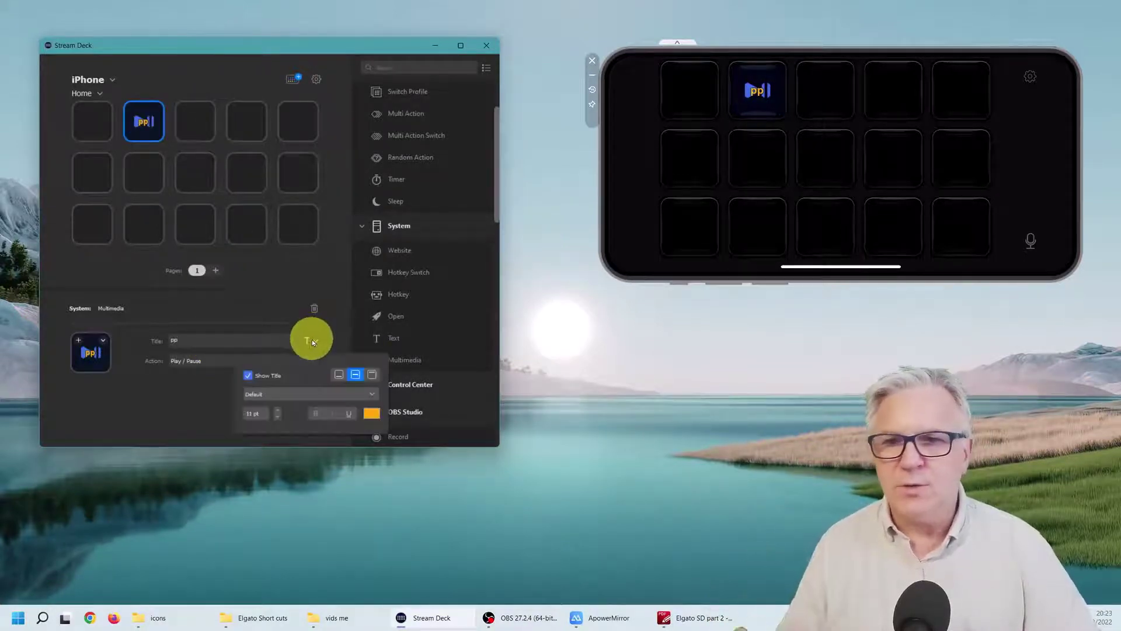
click(248, 377)
click(272, 303)
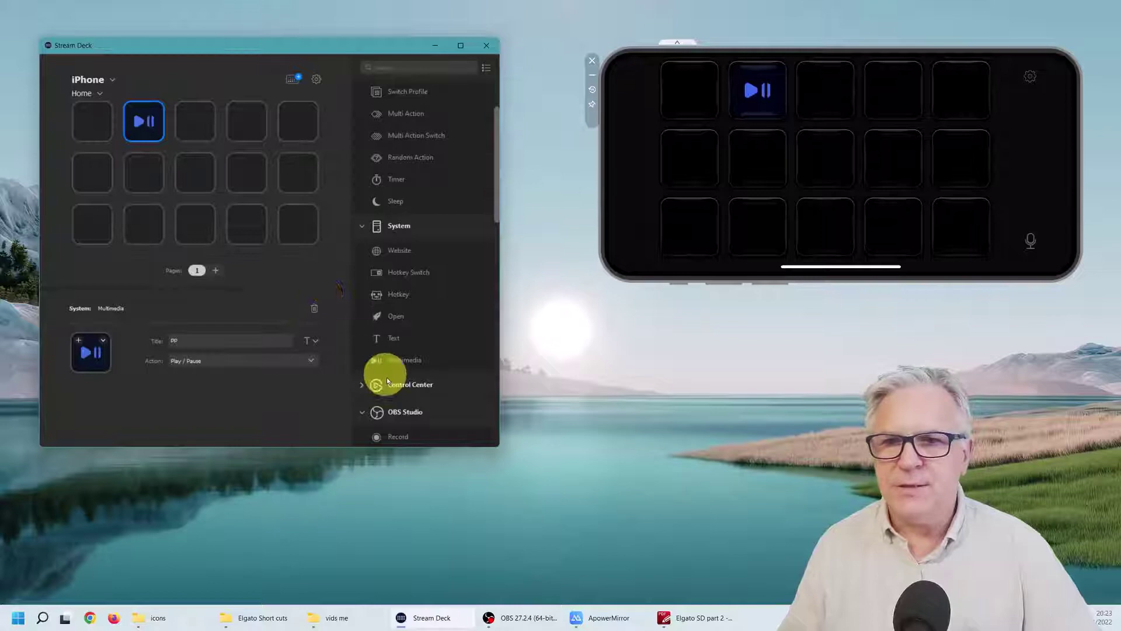
- Set keys three to five to Increase Volume, Decrease Volume and Mute
drag(394, 360, 202, 125)
click(211, 360)
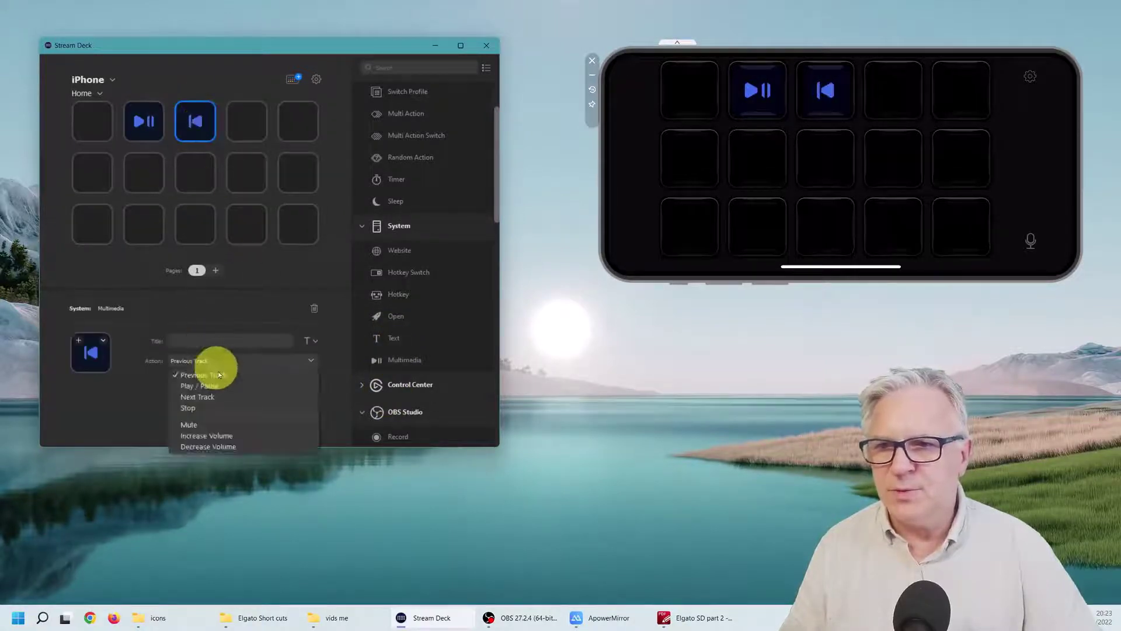
click(212, 435)
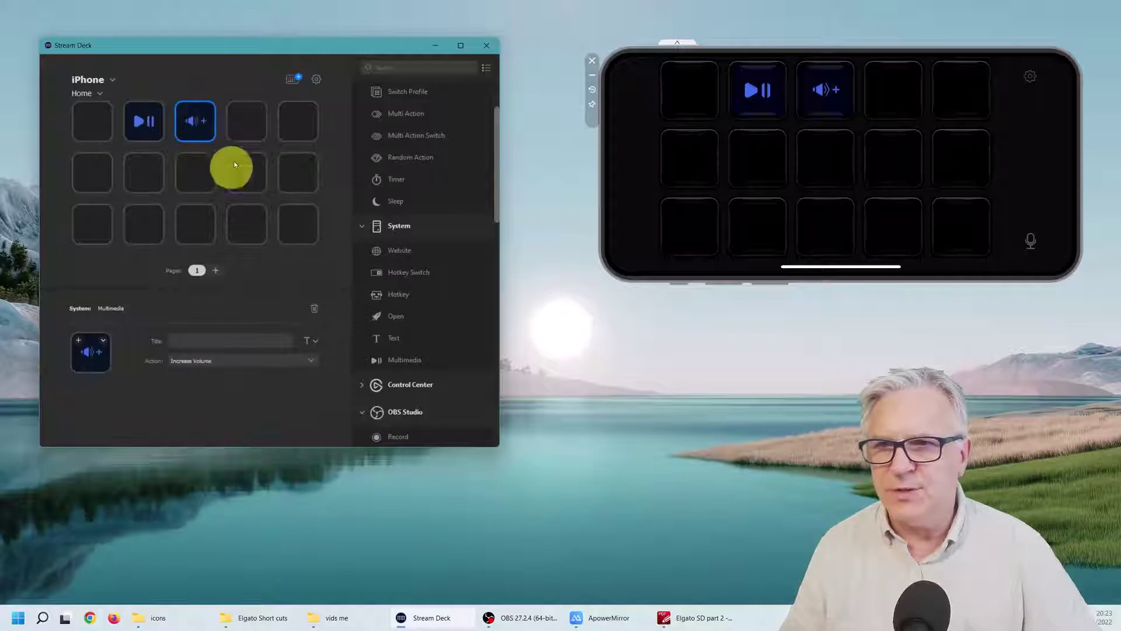
drag(395, 360, 245, 124)
click(213, 361)
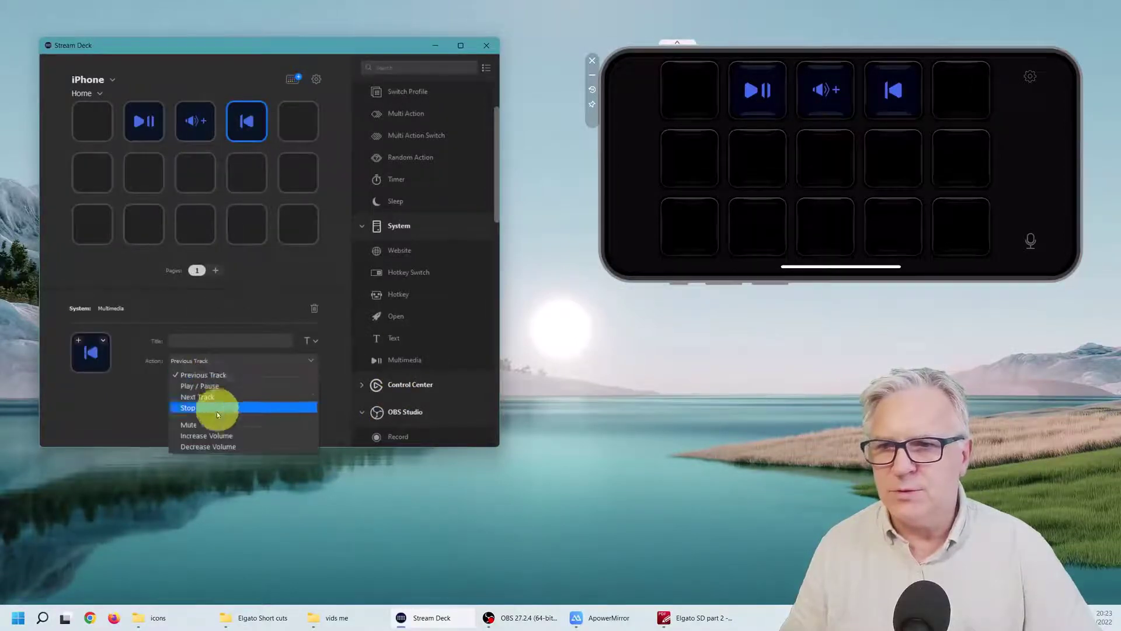
click(216, 448)
drag(411, 363, 301, 120)
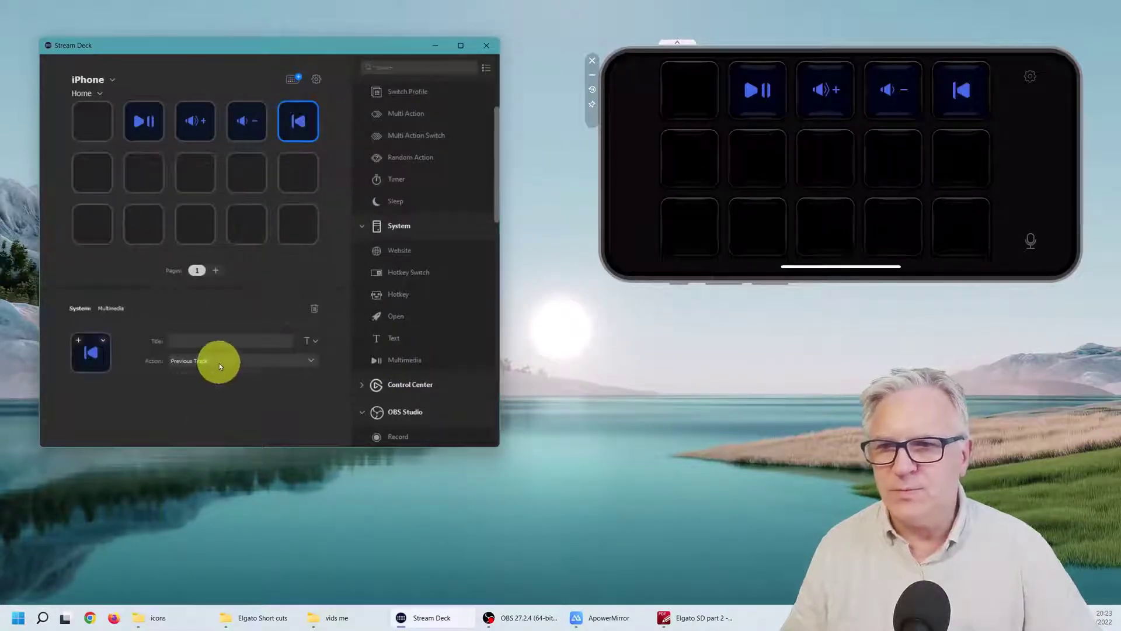
click(219, 363)
click(212, 423)
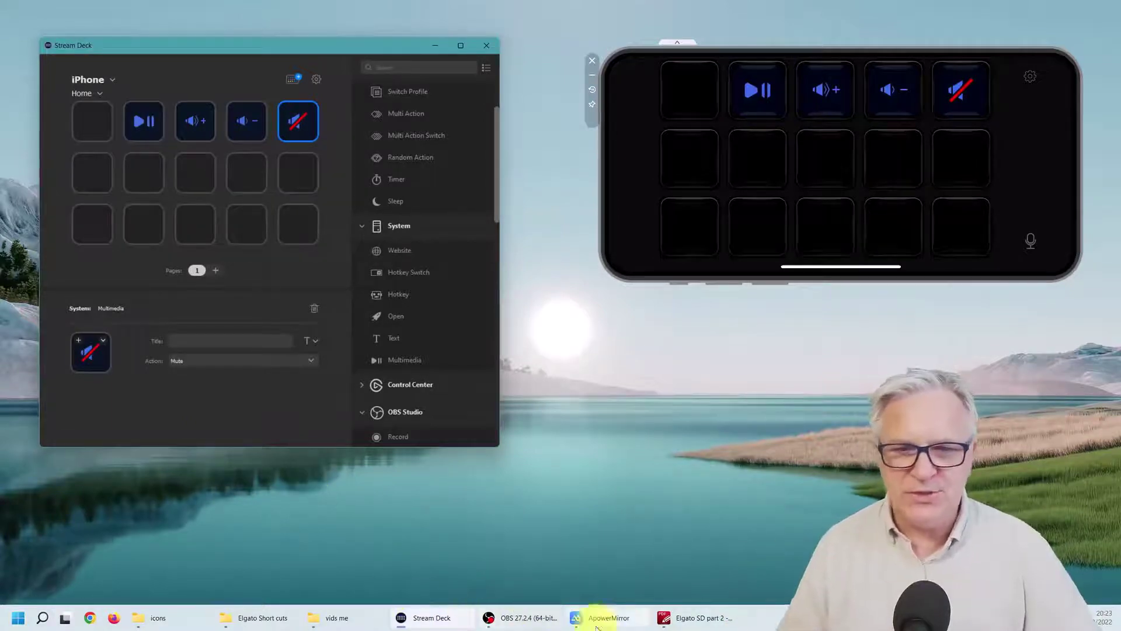
- Play WP_20130310_006.mp4 in VLC, pause it with the phone's Play/Pause key, then close VLC
click(333, 617)
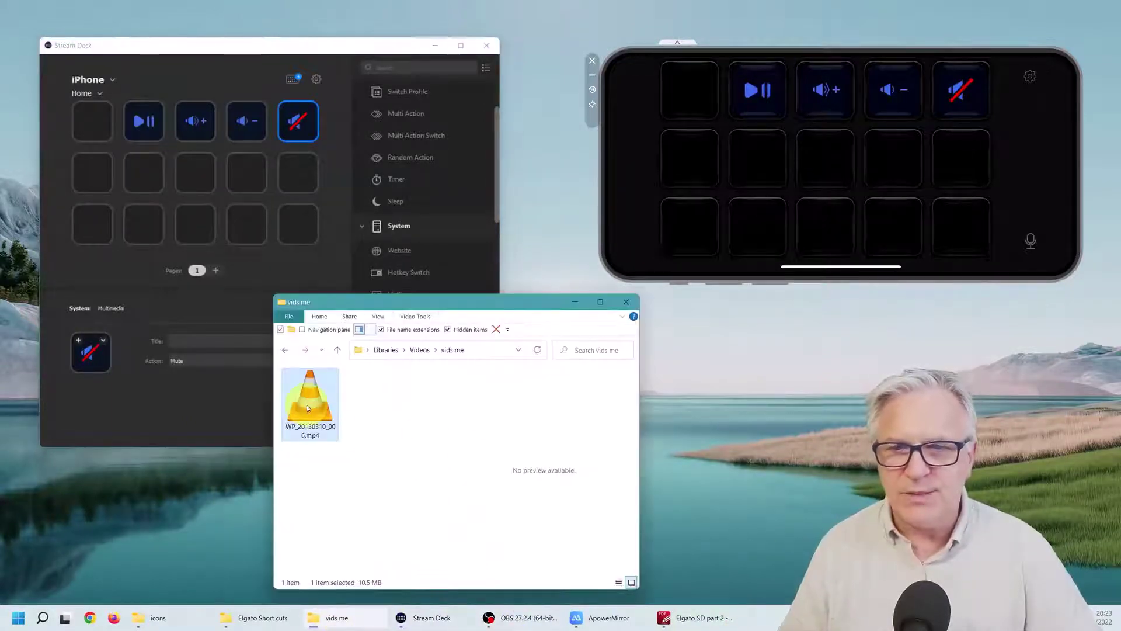
double_click(309, 407)
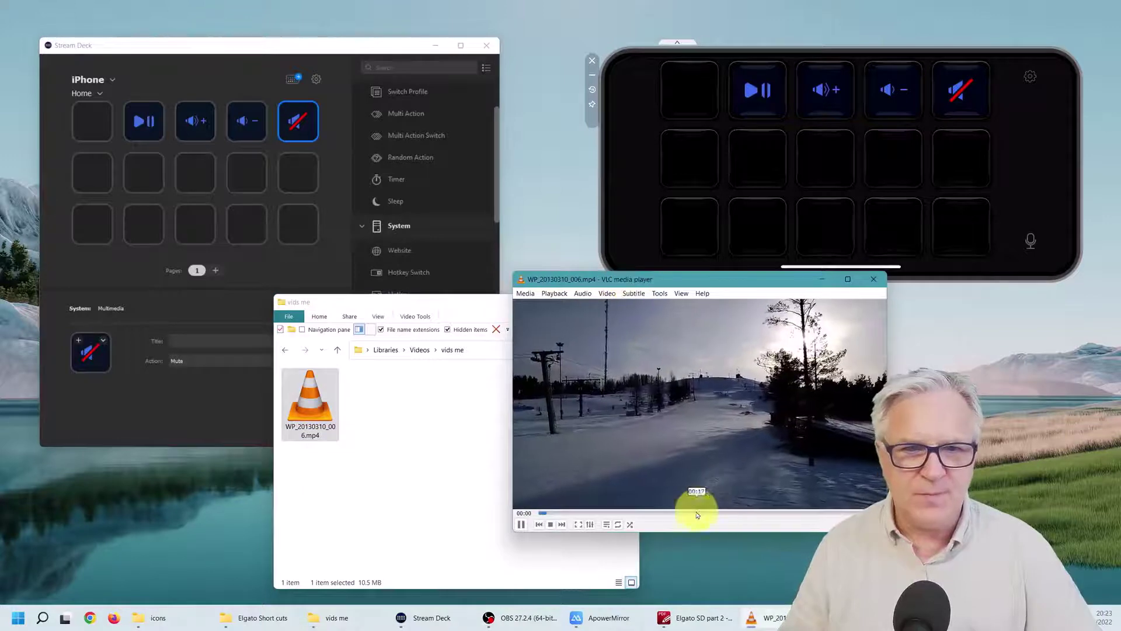
click(708, 514)
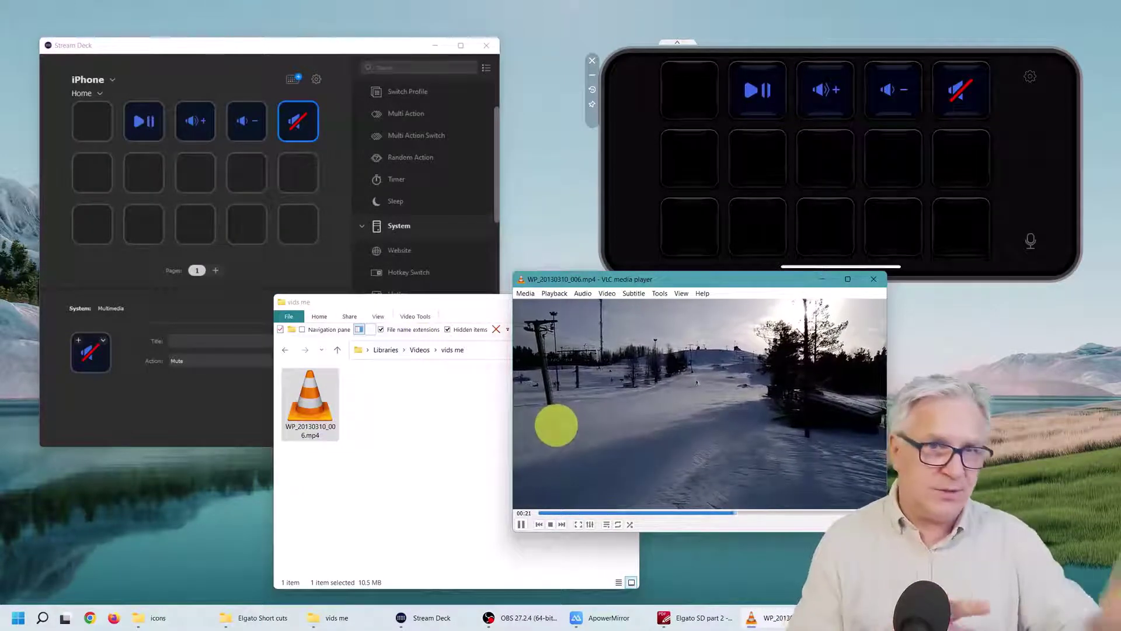
key(XF86AudioPlay)
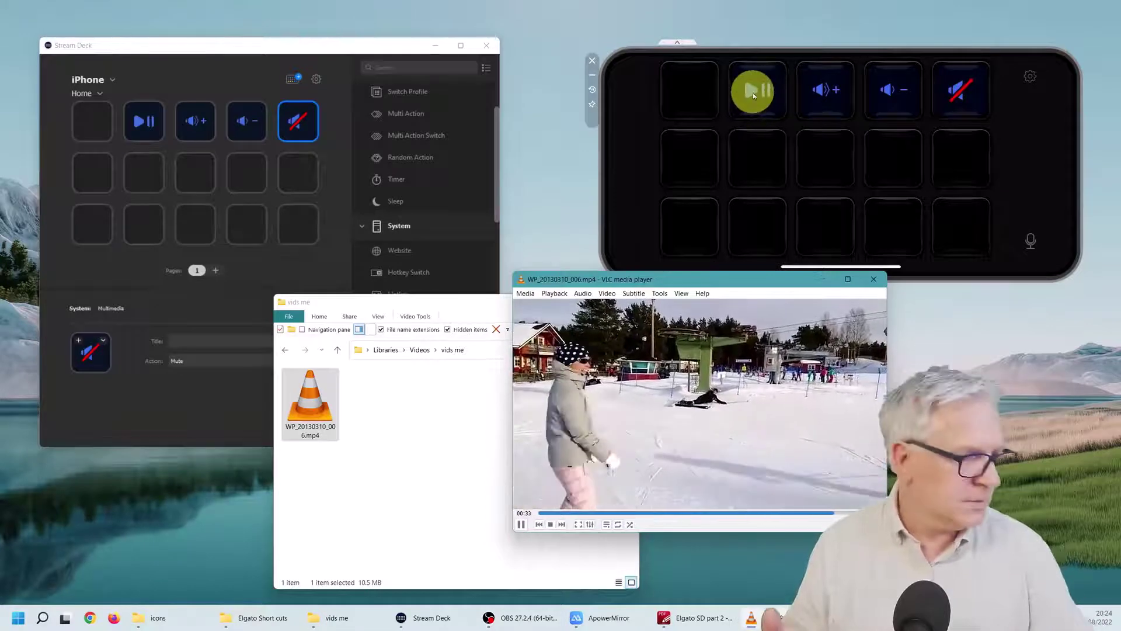
click(753, 94)
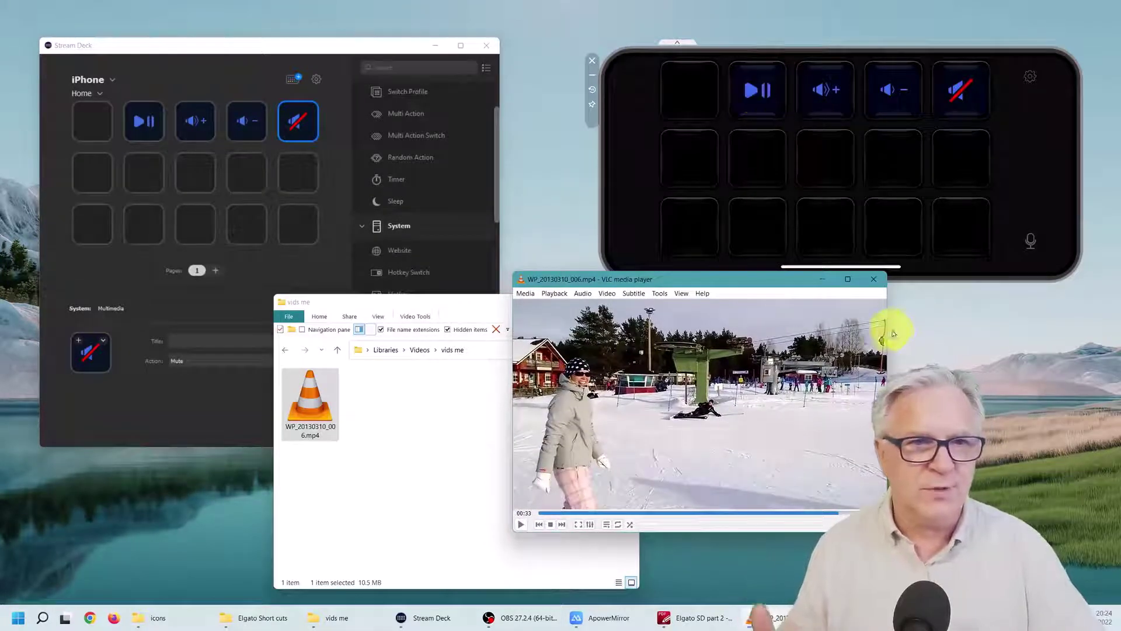
click(874, 280)
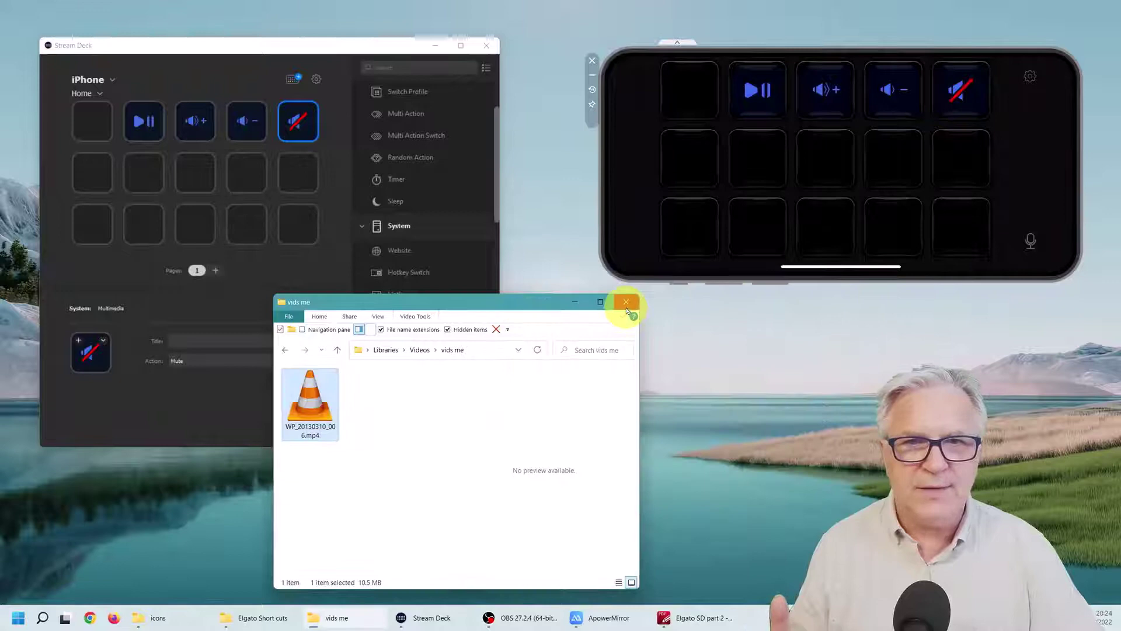
- Place a Switch Profile action on the iPhone deck's first key
click(626, 303)
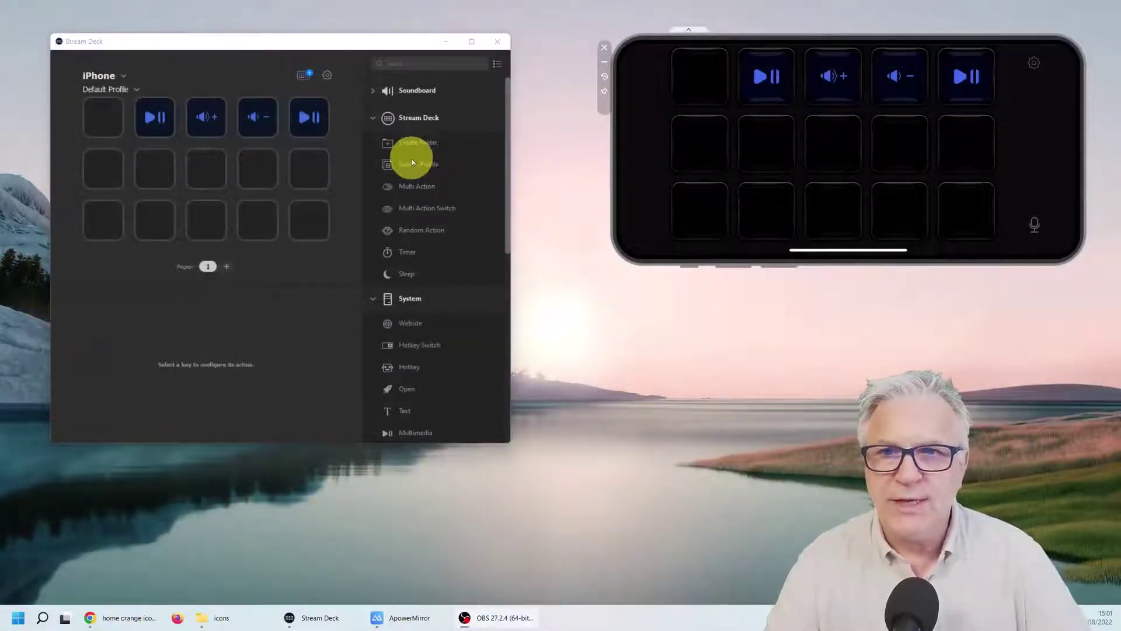
drag(410, 165, 101, 124)
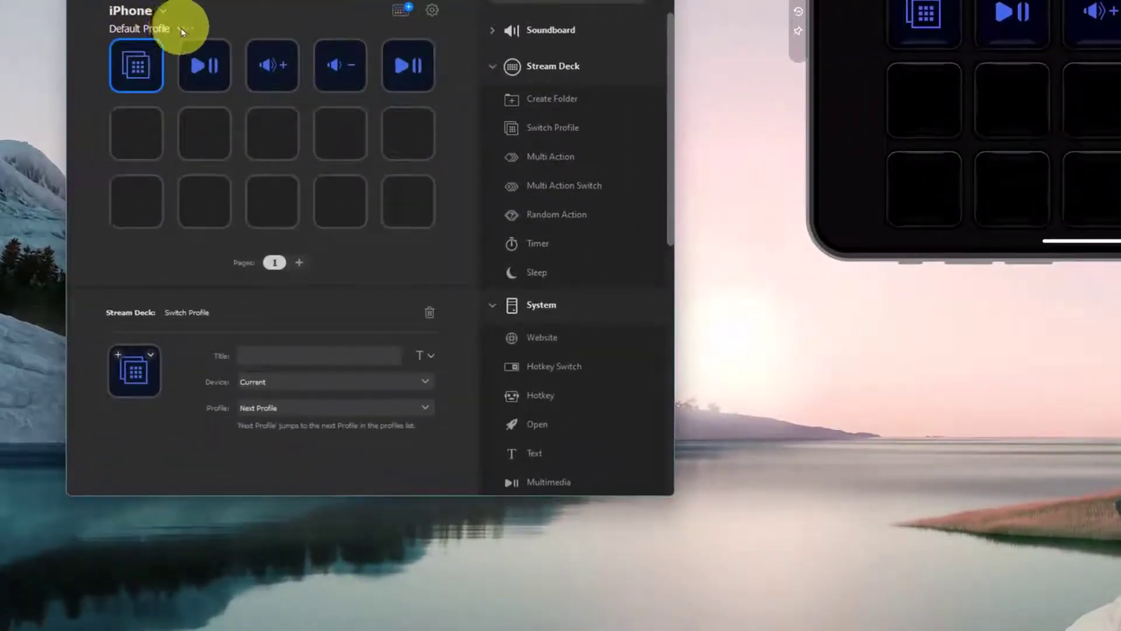
click(179, 30)
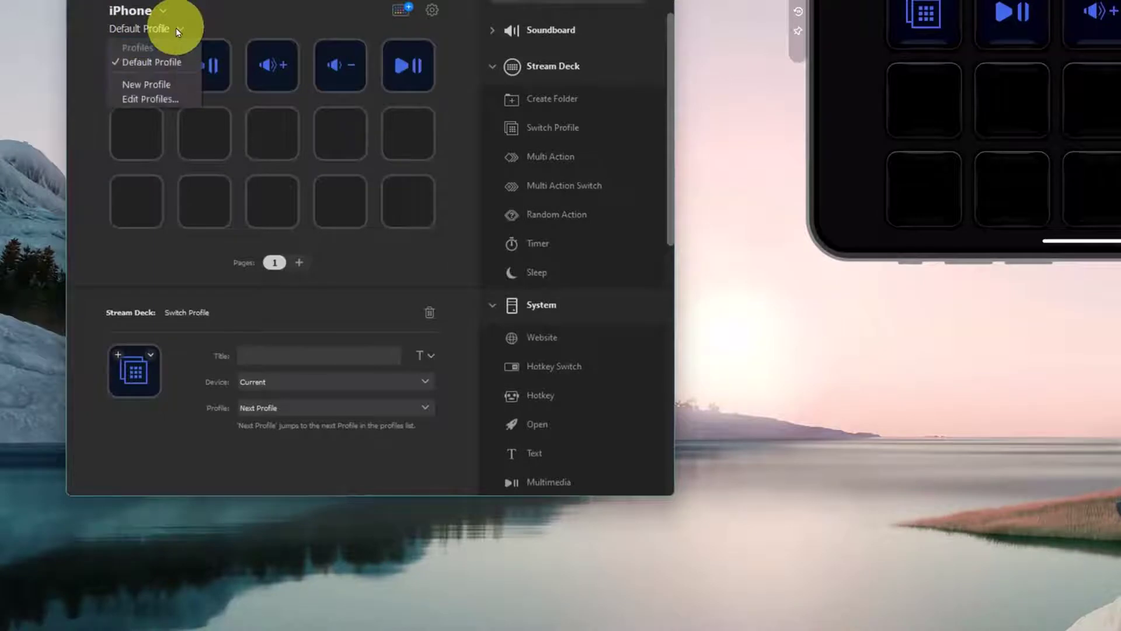
click(163, 101)
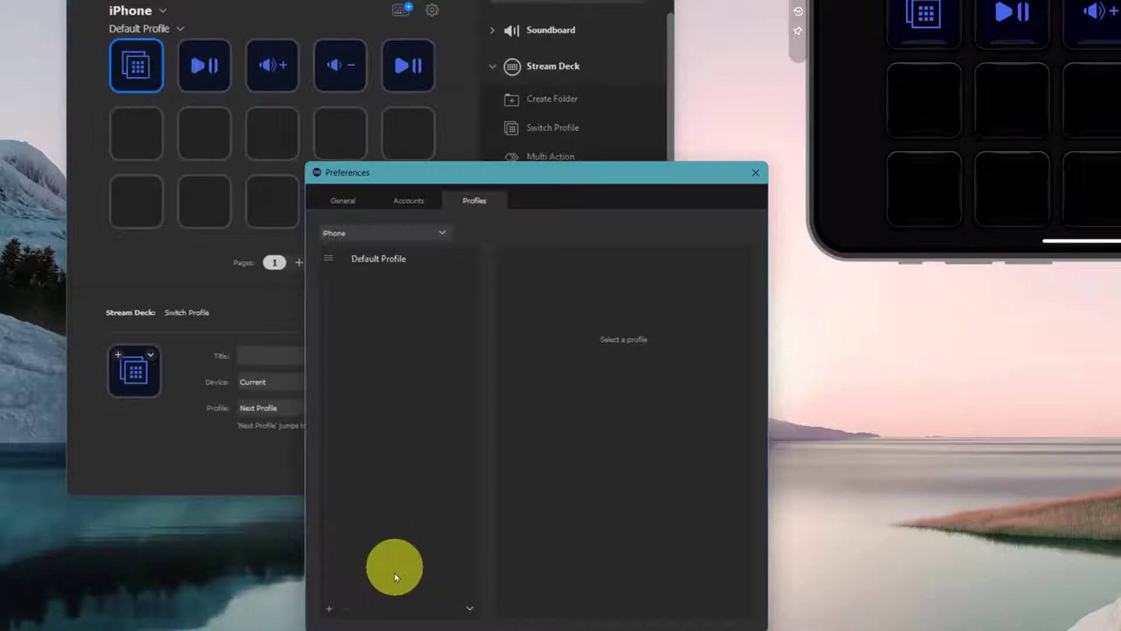
- Create a new profile, then delete the resulting Profile 1
click(329, 610)
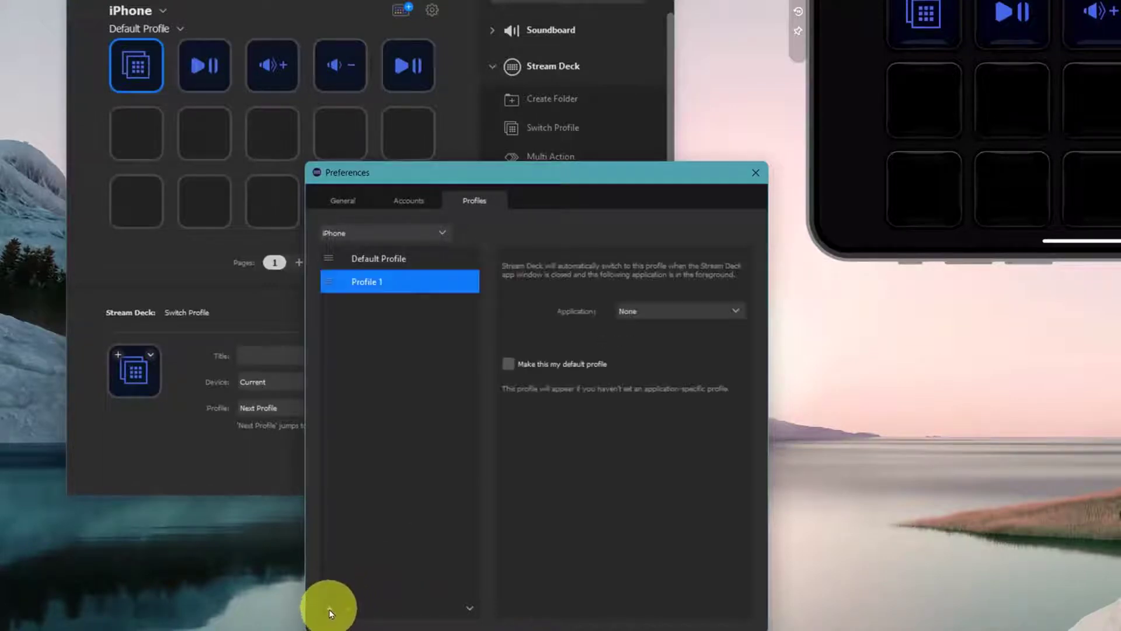
click(391, 330)
click(379, 283)
right_click(378, 282)
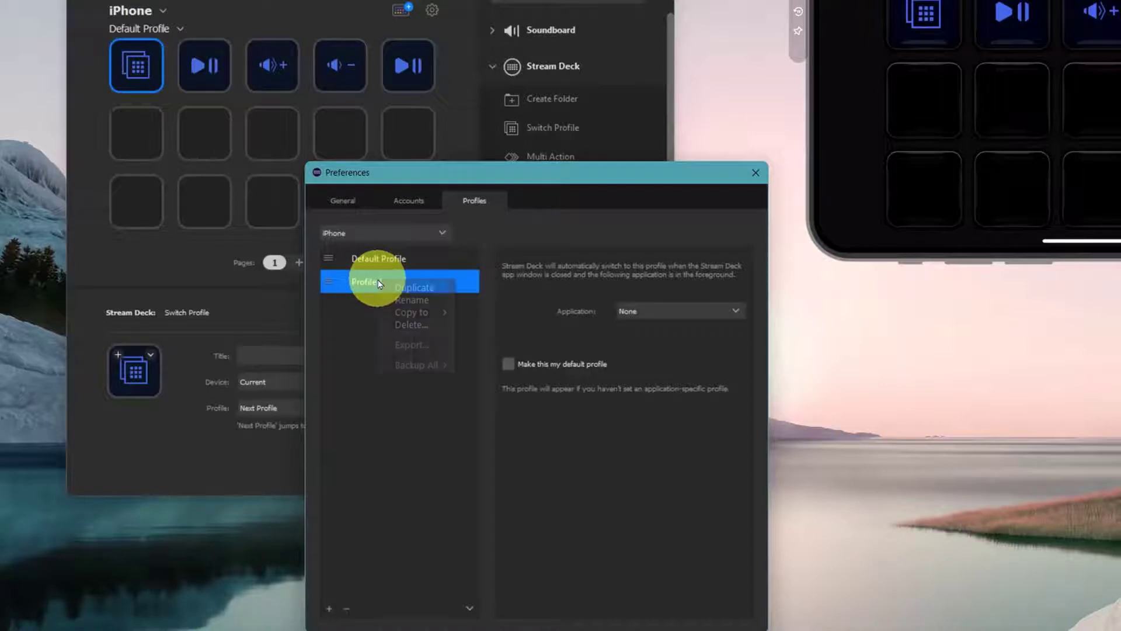
click(407, 325)
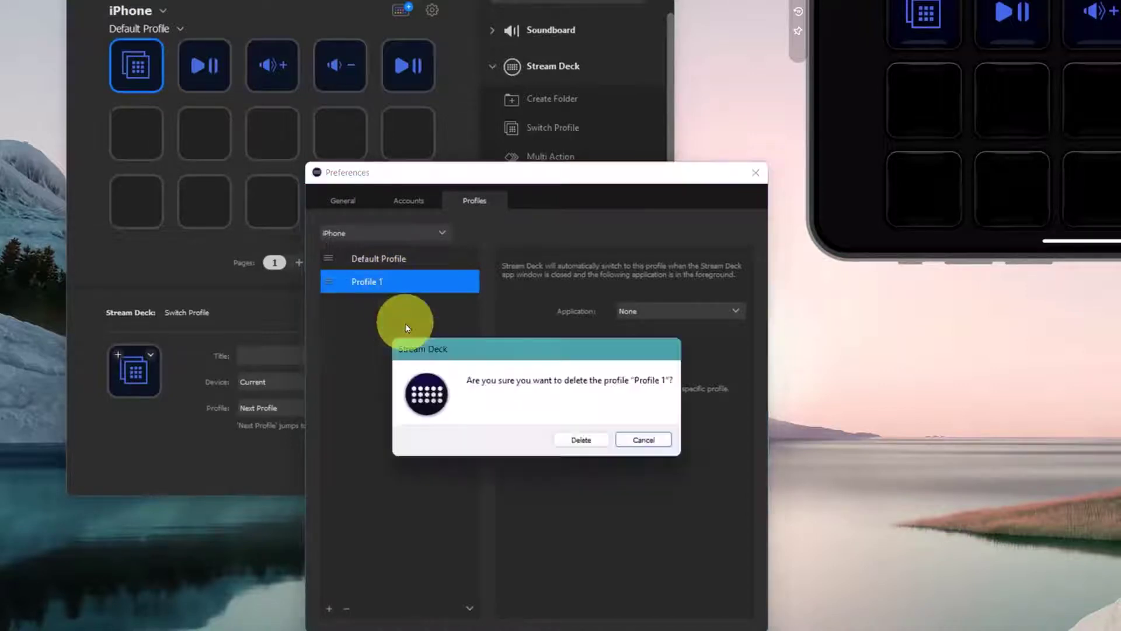
click(576, 440)
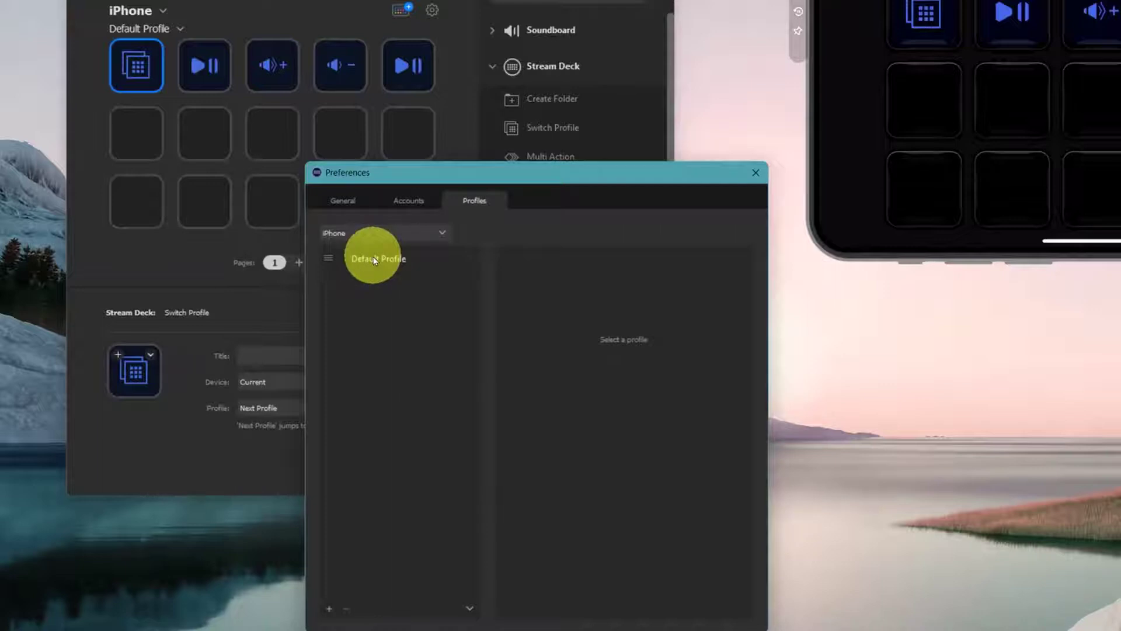
- Rename Default Profile to 'Home' and select it
double_click(376, 260)
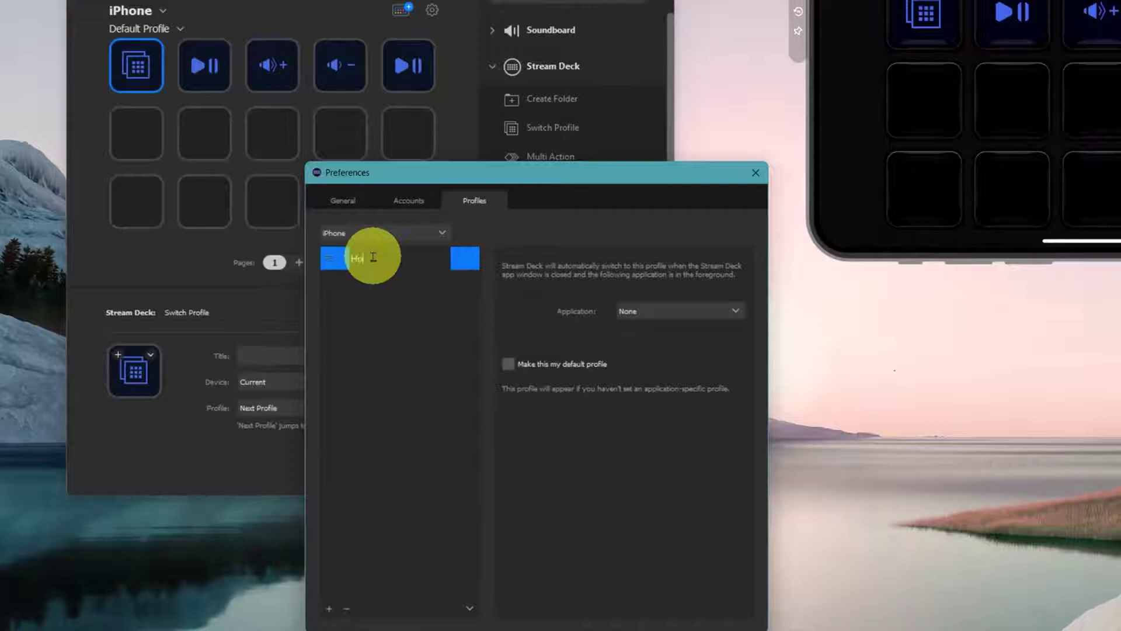
text(Home)
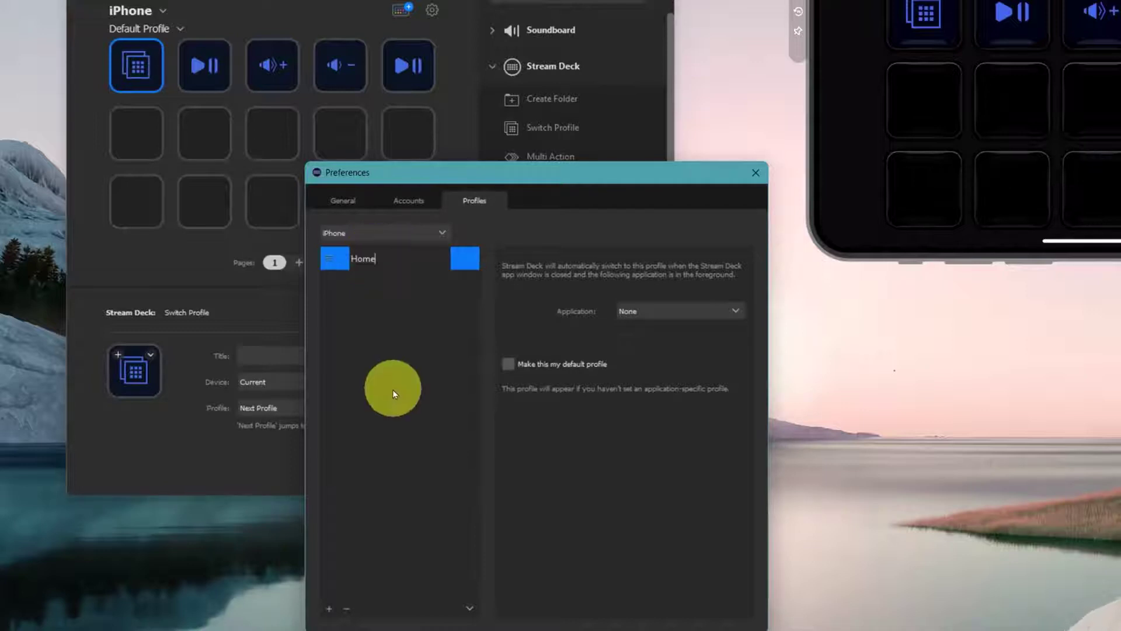
click(393, 388)
click(366, 264)
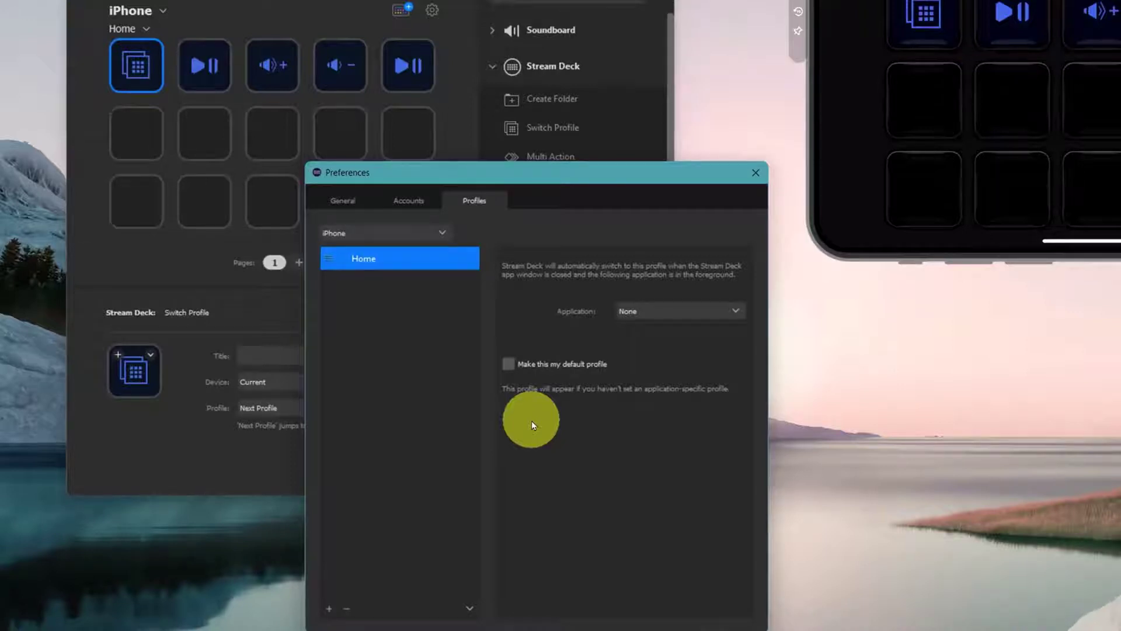
- Set the first Switch Profile key to switch to the Home profile
click(756, 172)
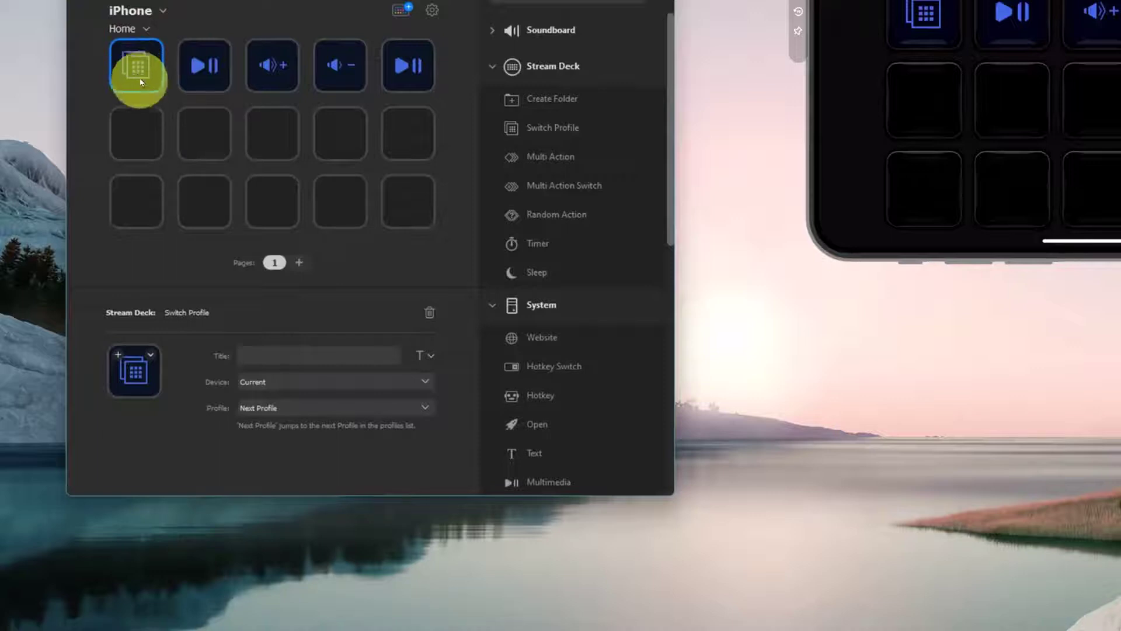
click(272, 410)
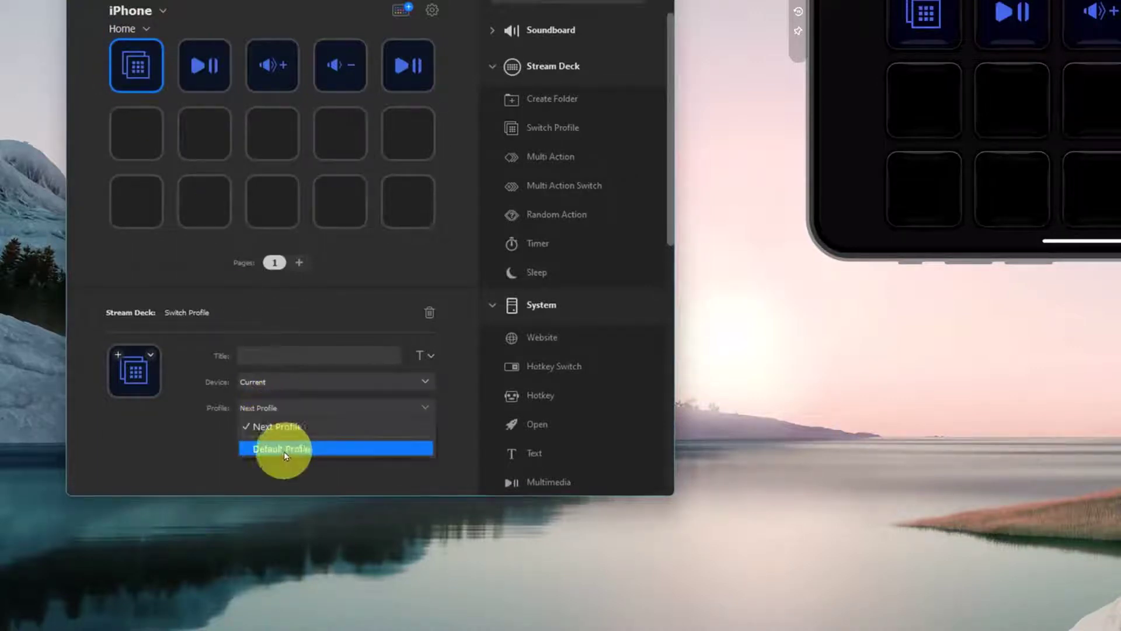
click(203, 203)
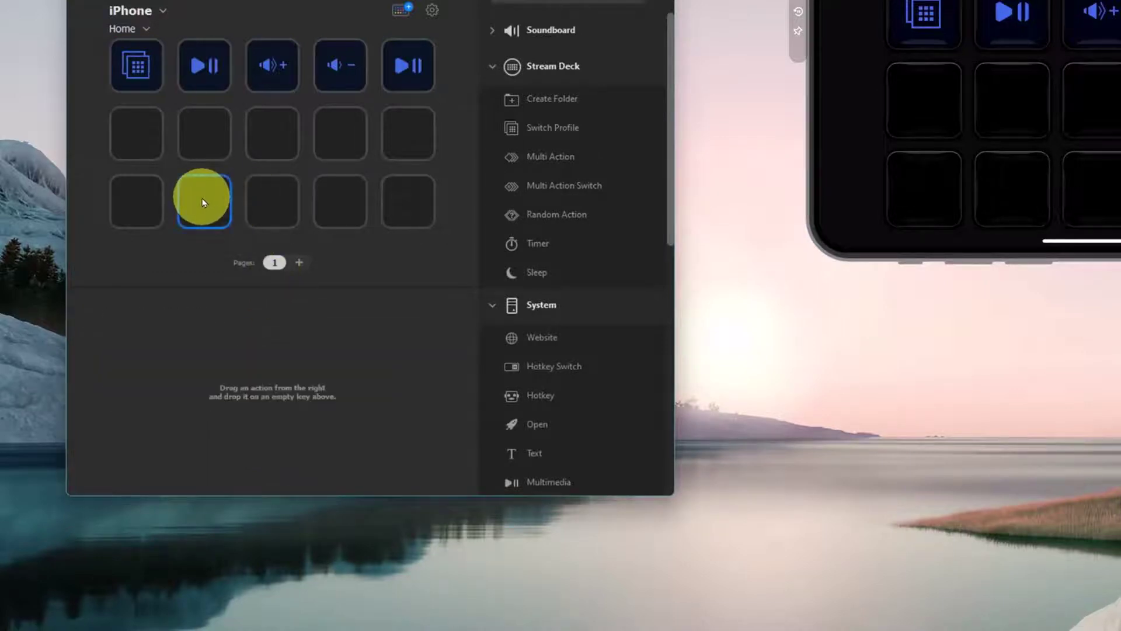
click(136, 64)
click(308, 411)
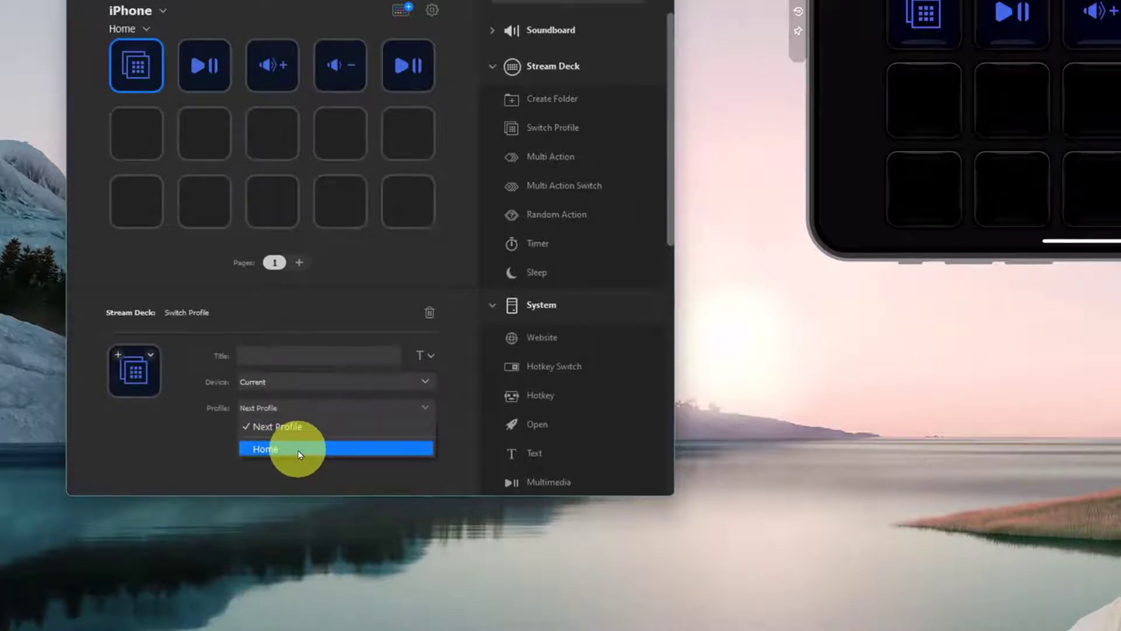
click(298, 450)
- Title the key 'Home' in orange, positioned at the bottom
click(271, 351)
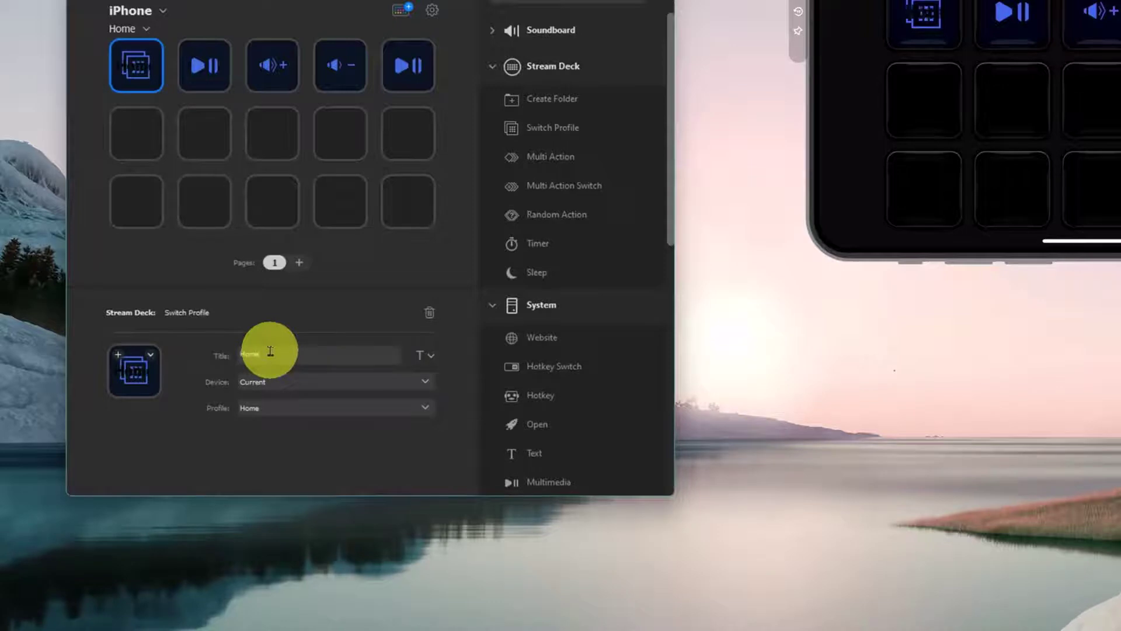
text(Home)
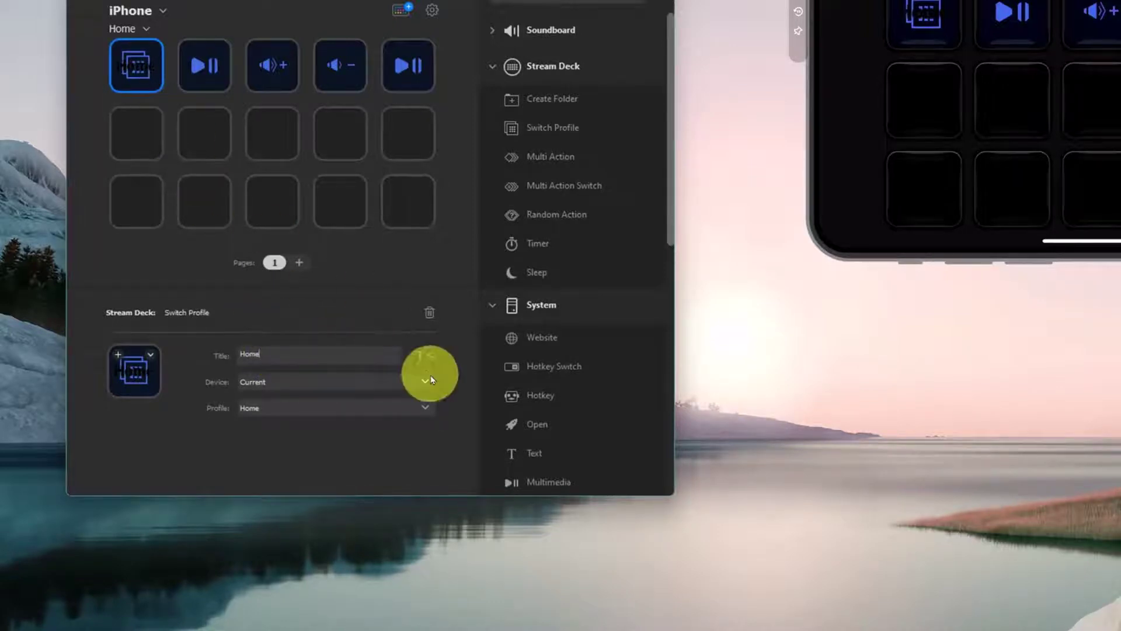
click(430, 356)
click(503, 454)
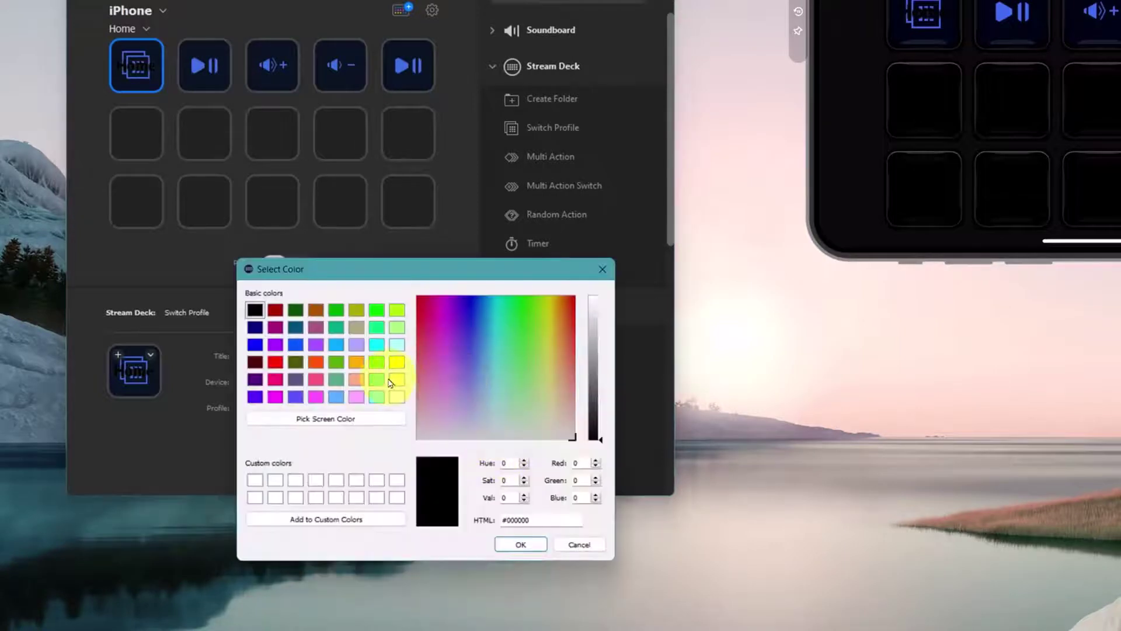
click(358, 370)
click(517, 544)
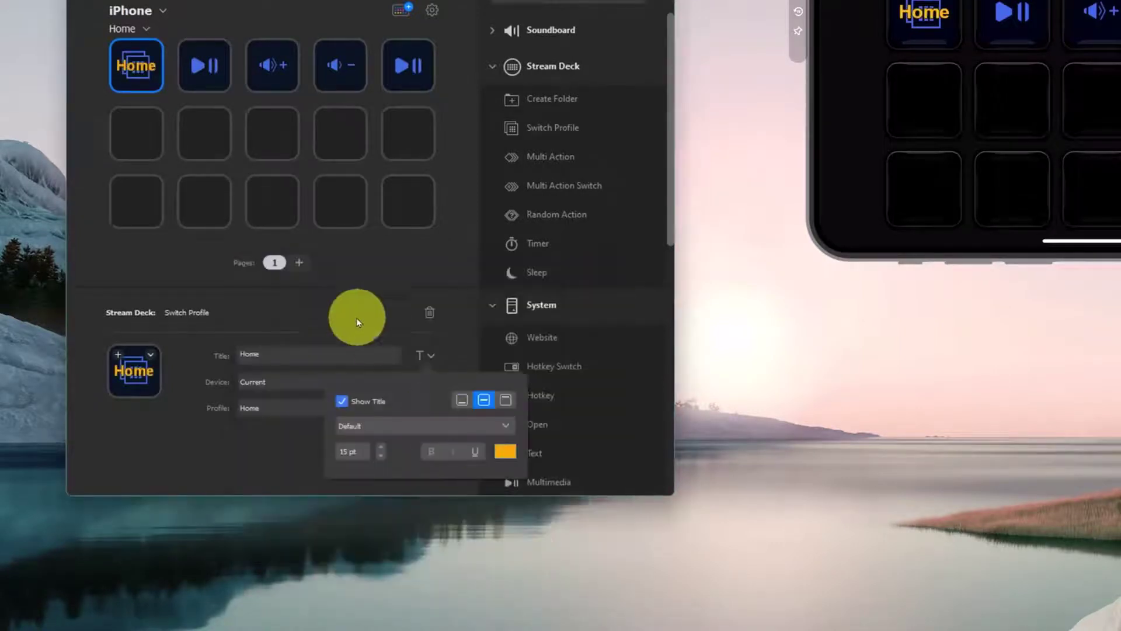
click(461, 402)
click(388, 258)
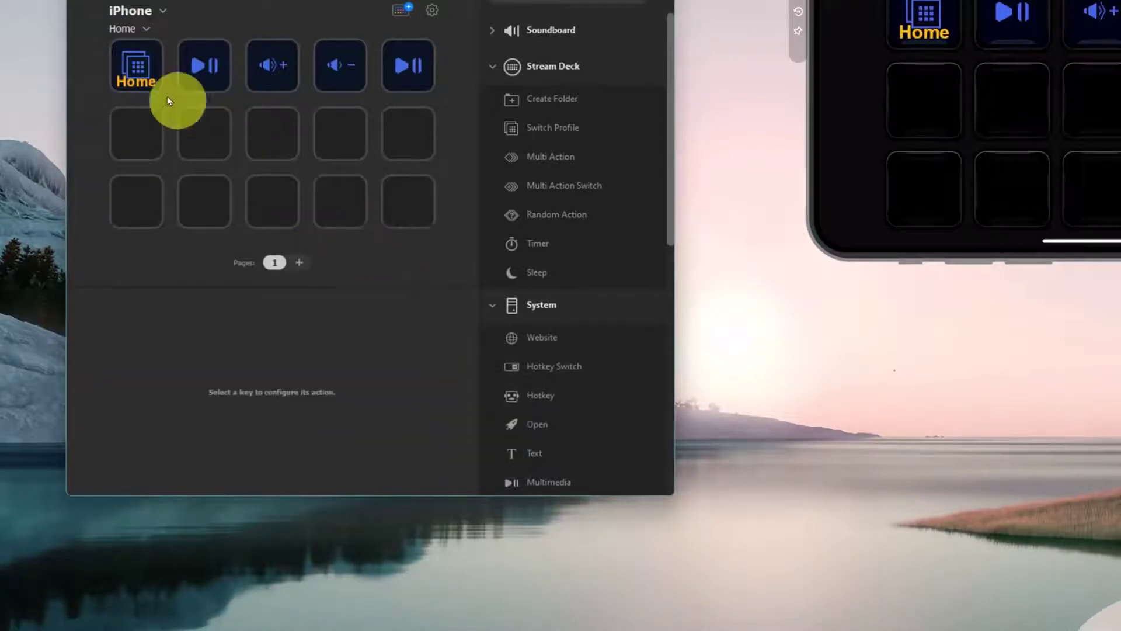
click(137, 64)
- Test the Home key from the phone, then reselect it and list its icon replacement options
click(402, 261)
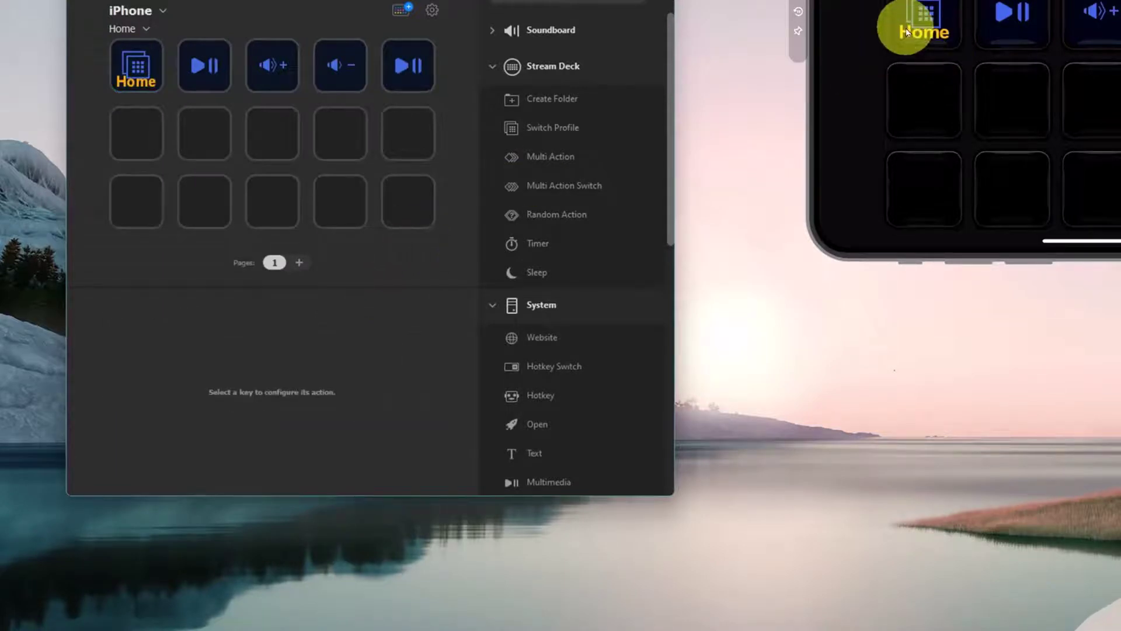
click(907, 33)
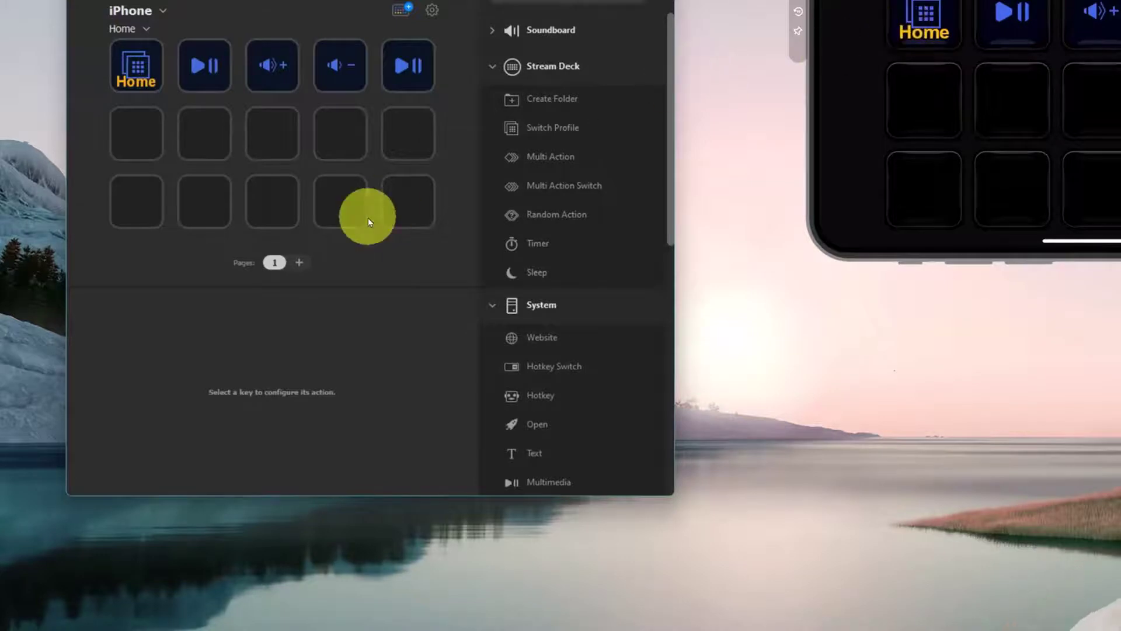
click(133, 66)
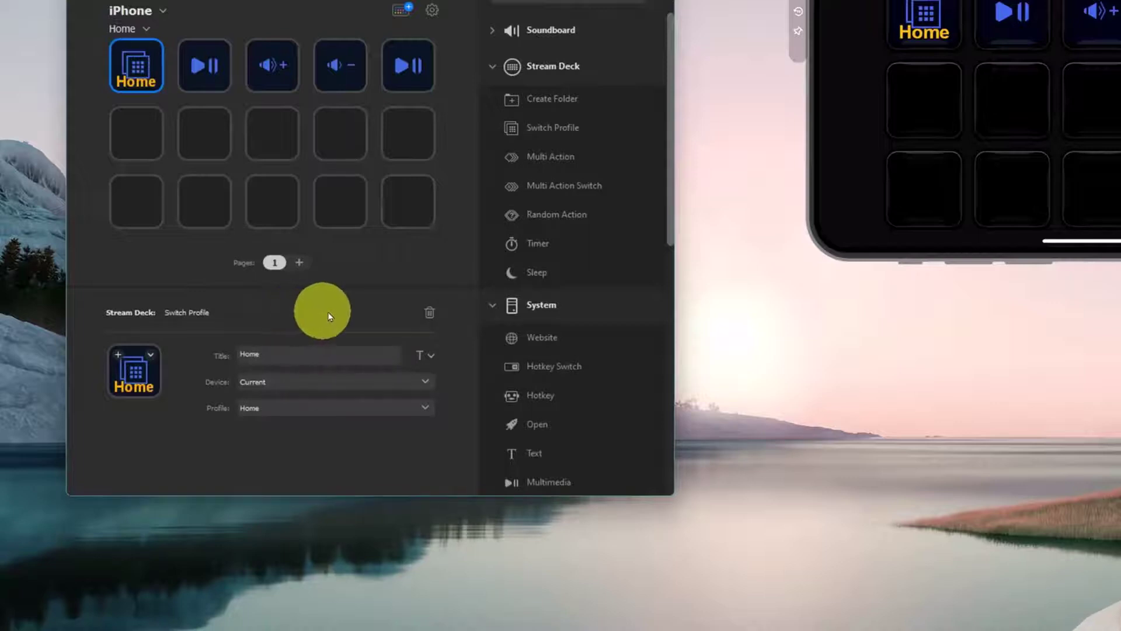
click(117, 356)
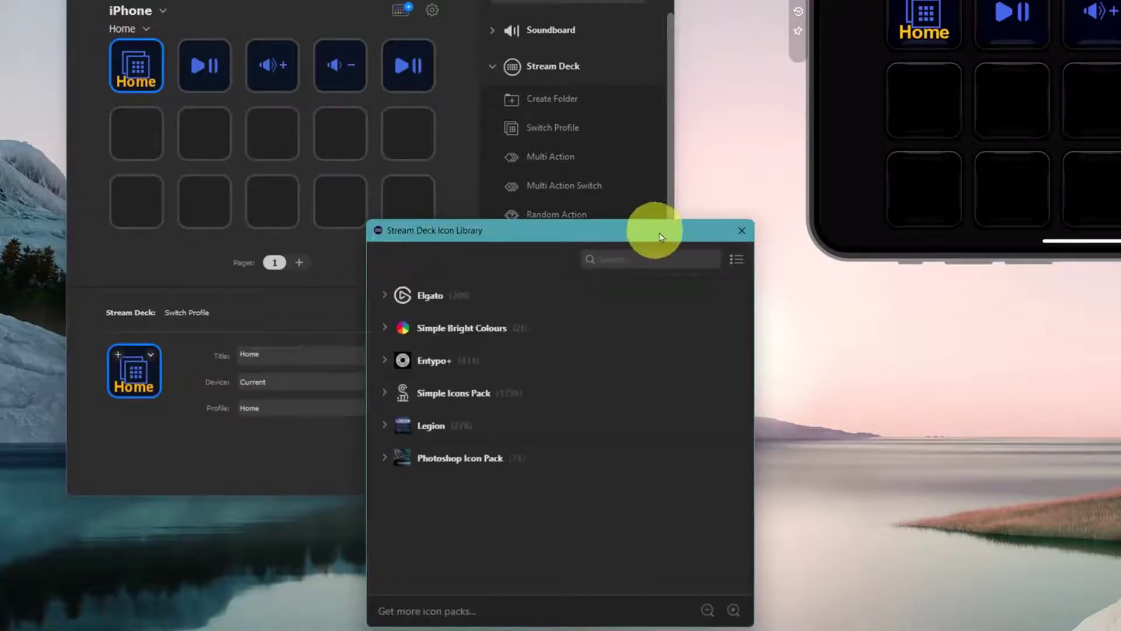
click(743, 232)
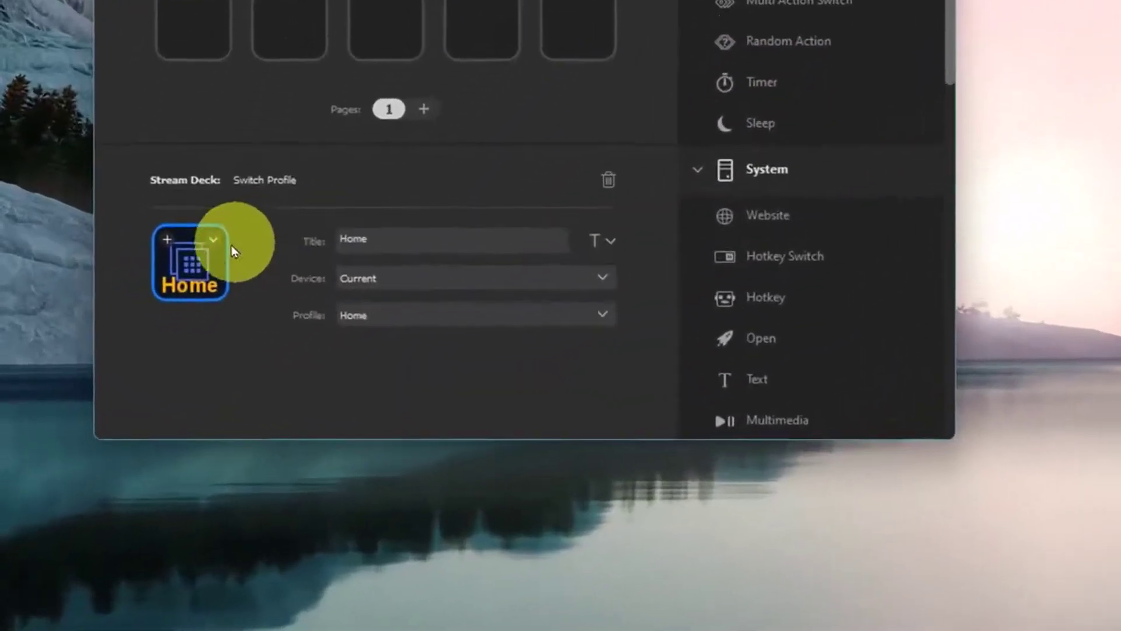
click(216, 235)
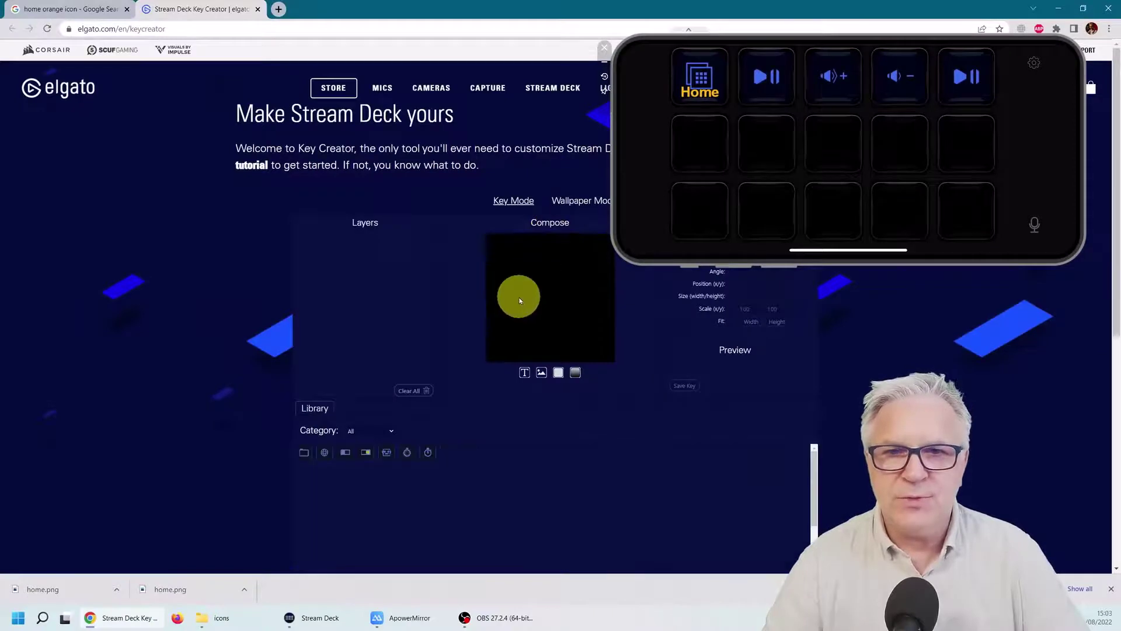
- Preview the rocket icon in Key Creator, then minimize Chrome to return to Stream Deck
scroll(517, 300, down, 5)
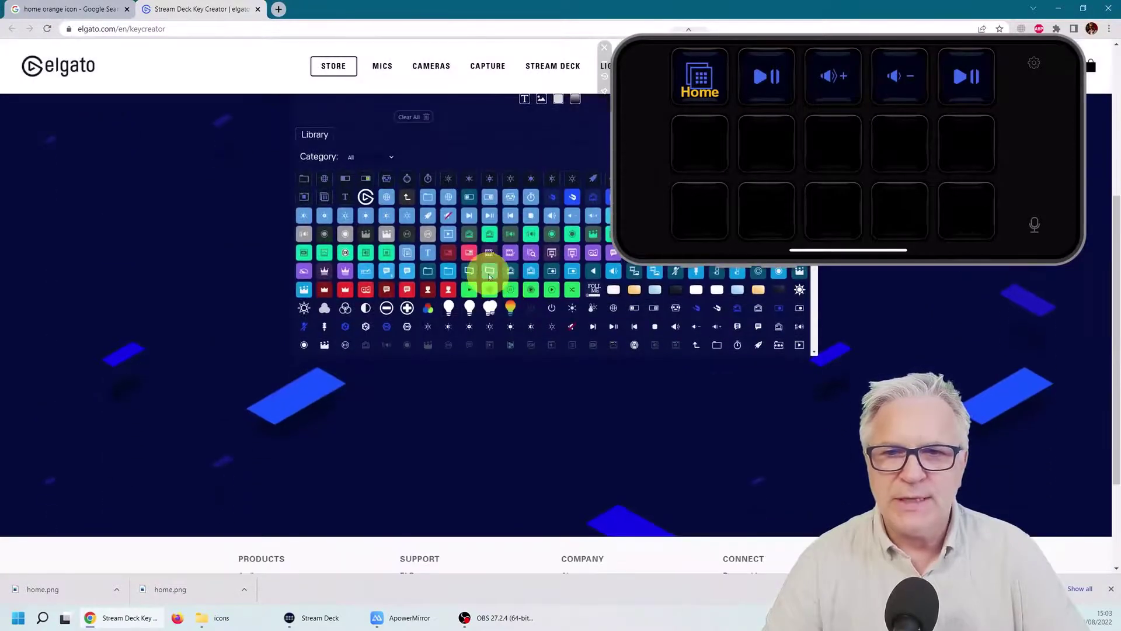
scroll(517, 275, up, 2)
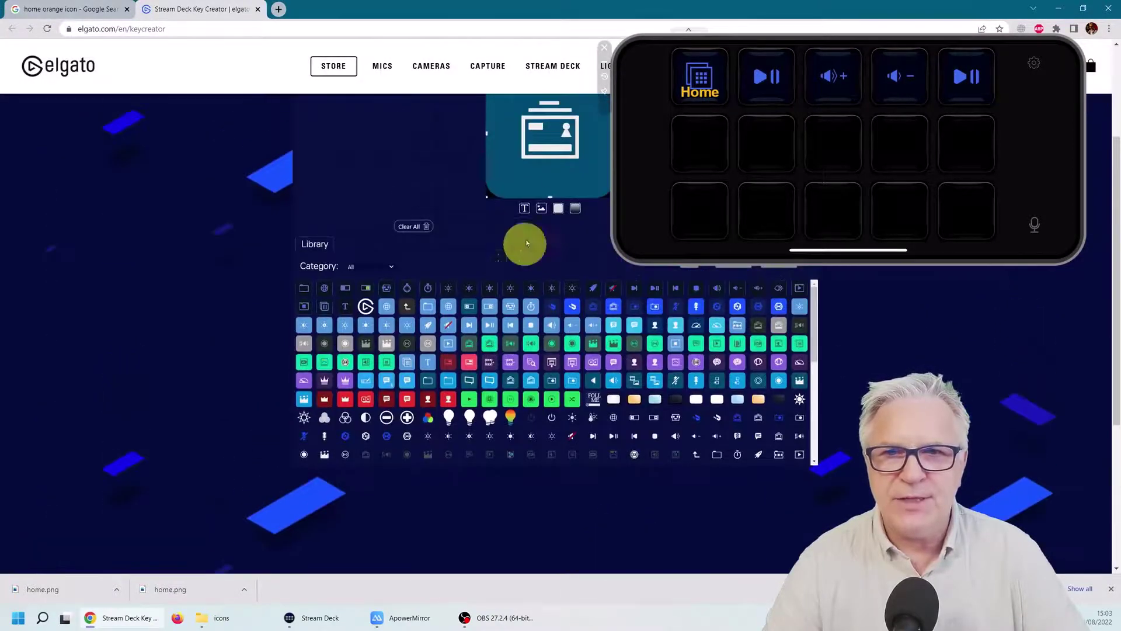
click(429, 323)
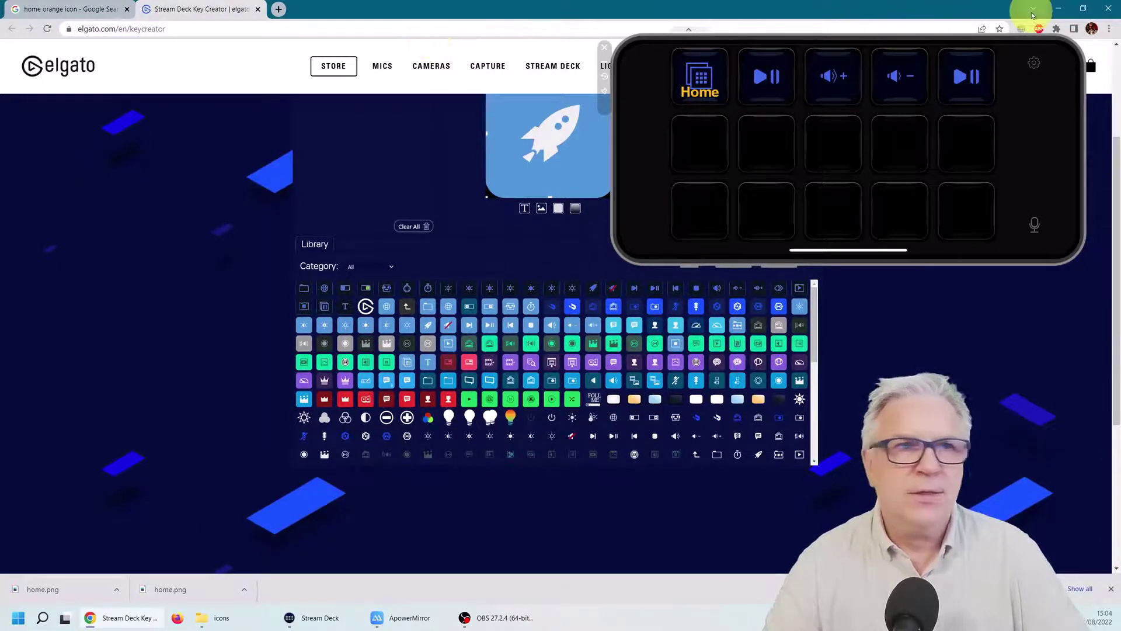
click(1058, 9)
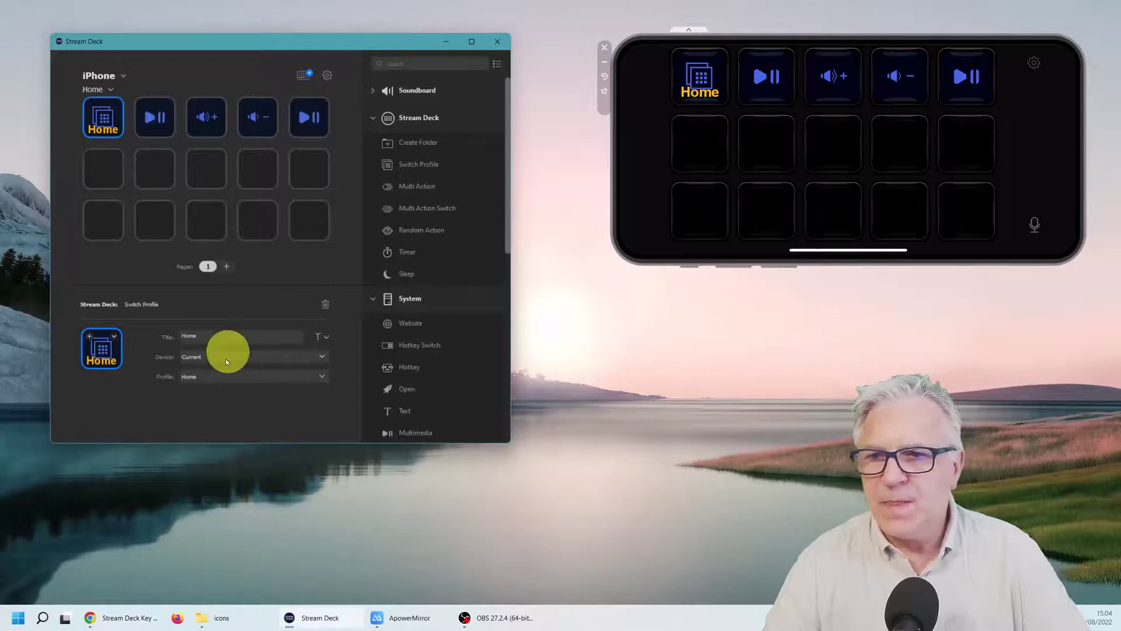
- Open the Home key's Stream Deck icon library and browse the Elgato and Legion icon packs
click(114, 337)
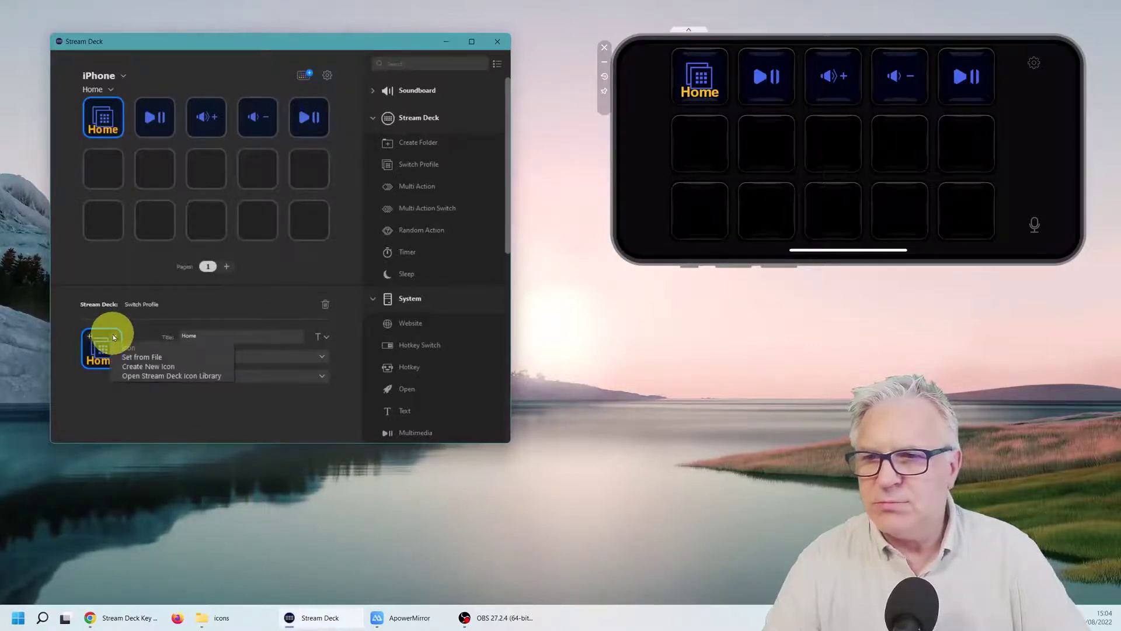
click(143, 377)
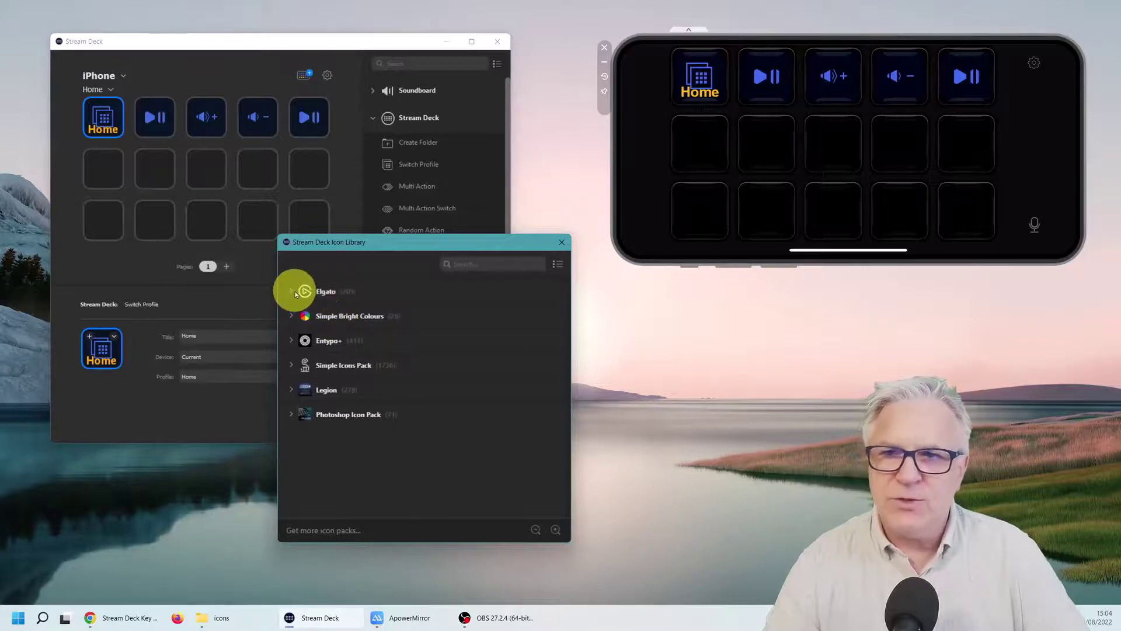
click(305, 291)
scroll(406, 384, down, 6)
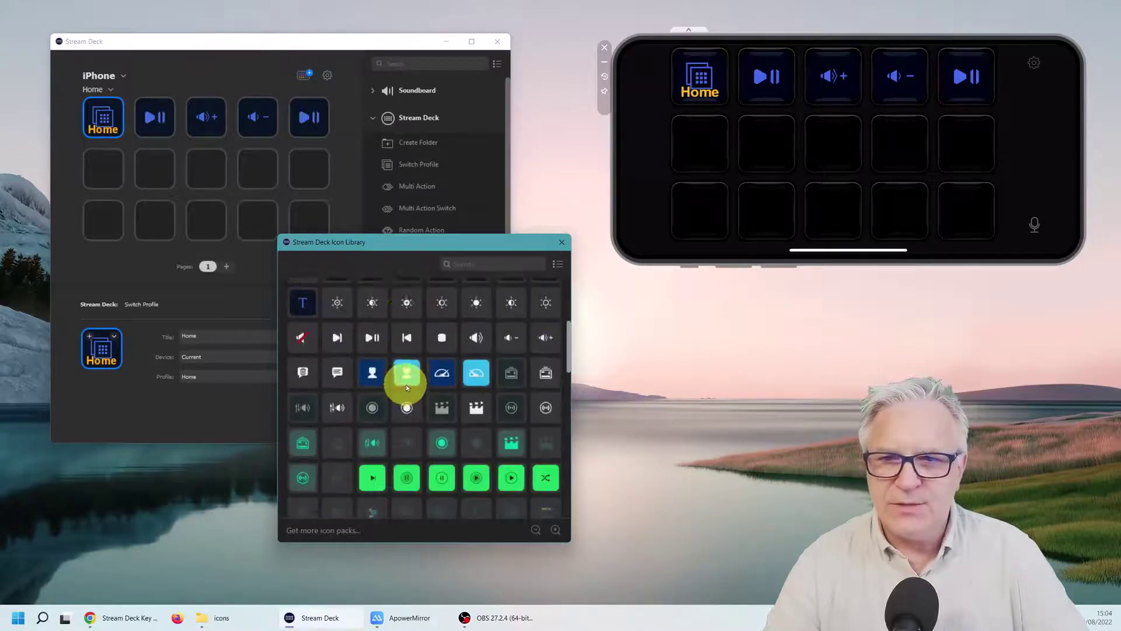
scroll(406, 383, up, 3)
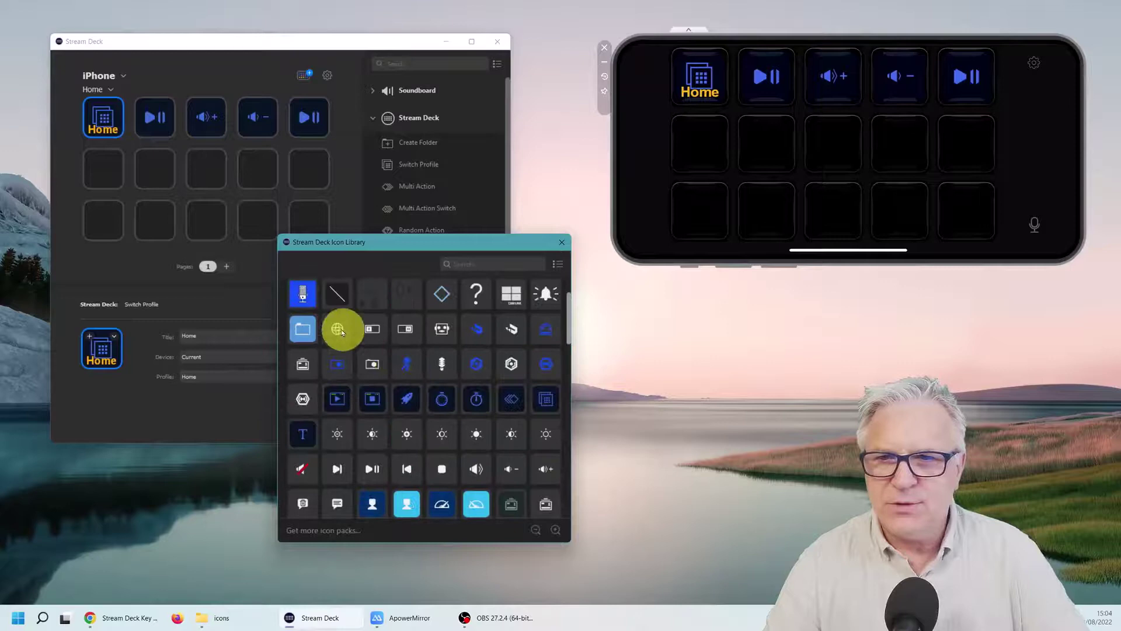
scroll(301, 321, up, 1)
click(292, 291)
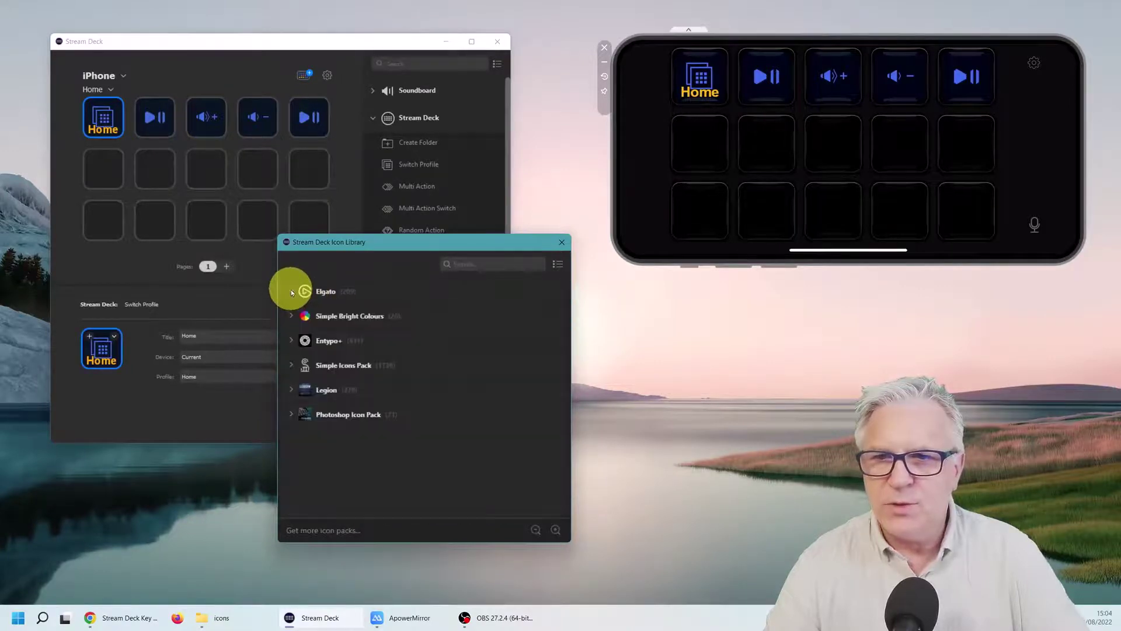
click(322, 391)
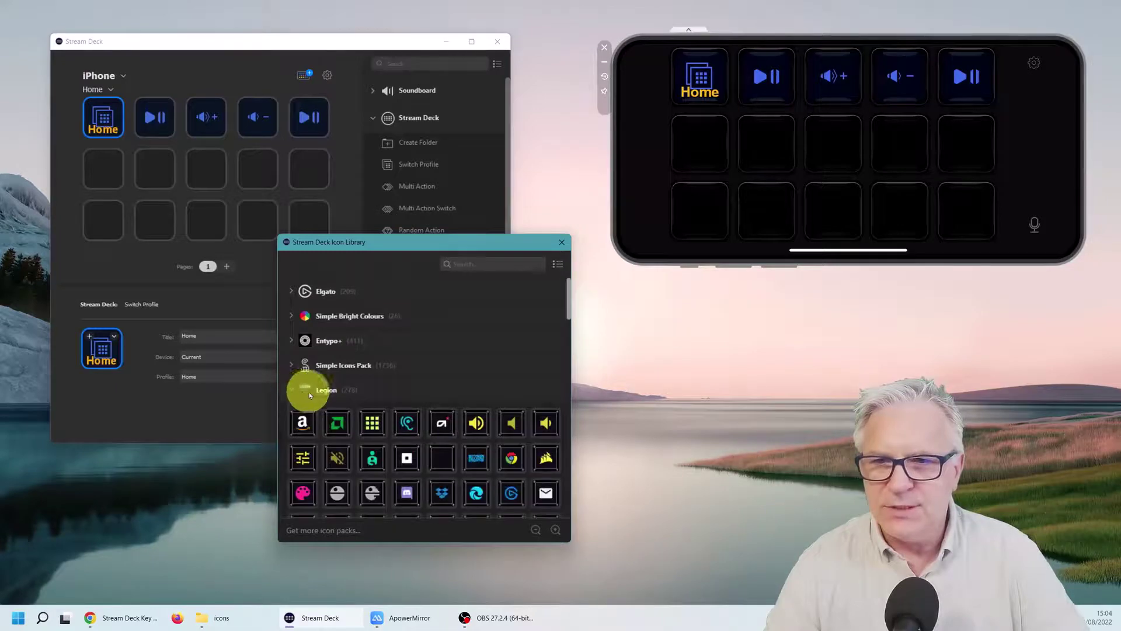
click(294, 392)
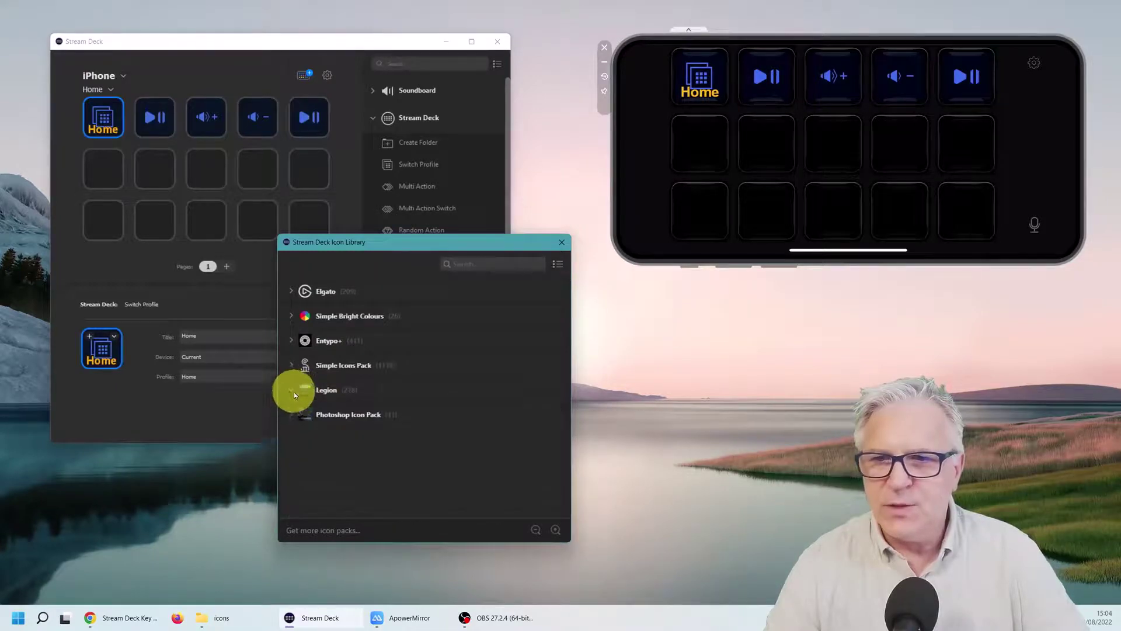
click(310, 532)
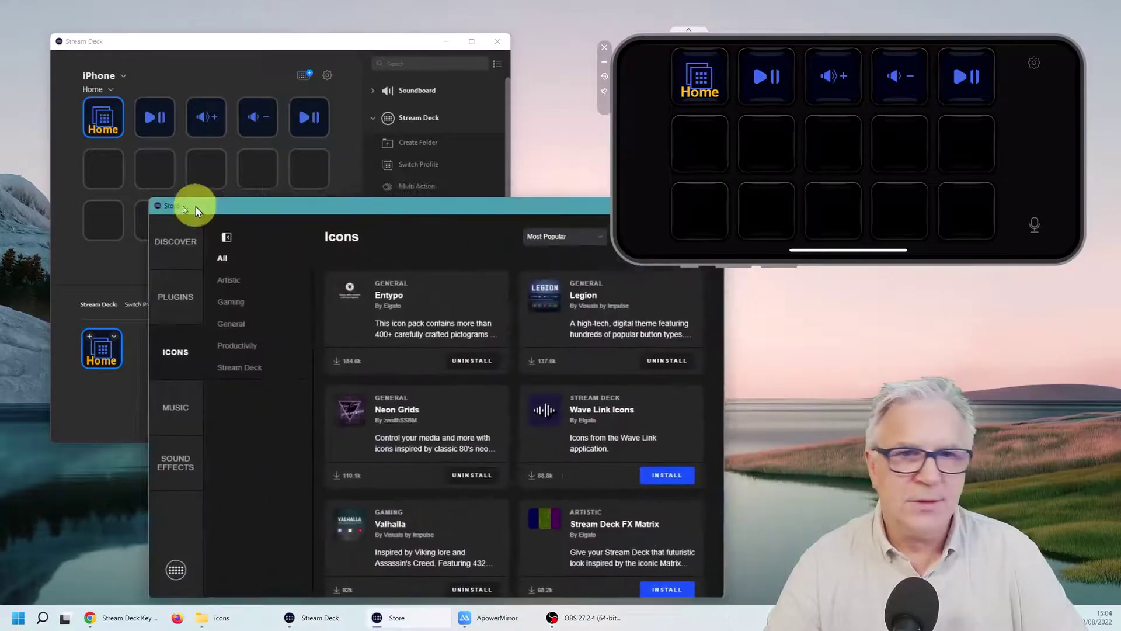
drag(195, 207, 88, 113)
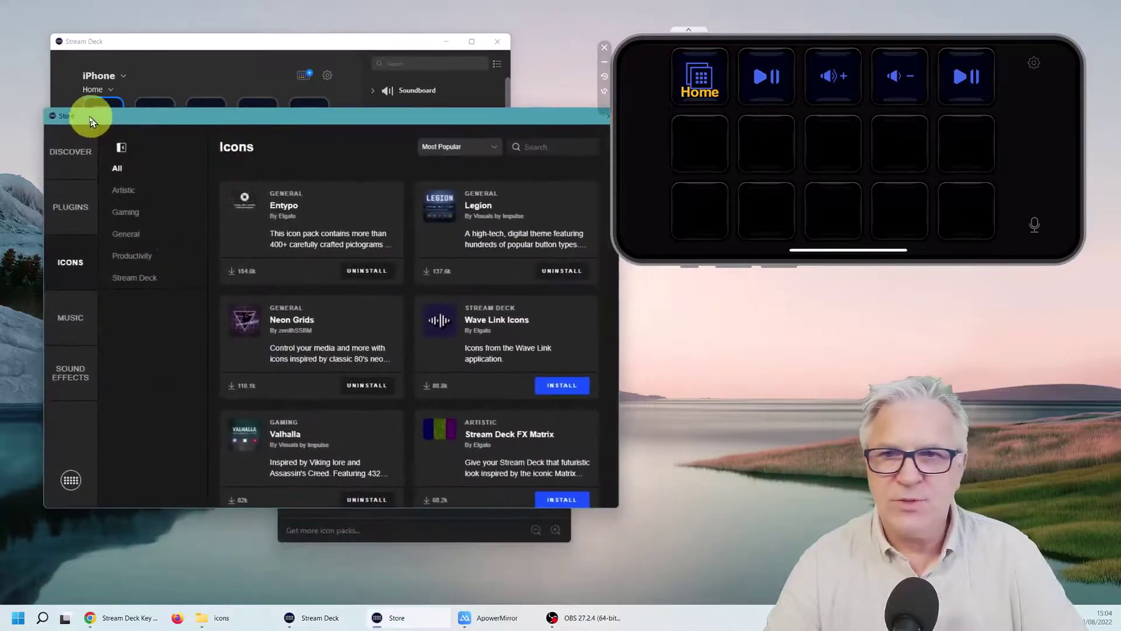
click(61, 201)
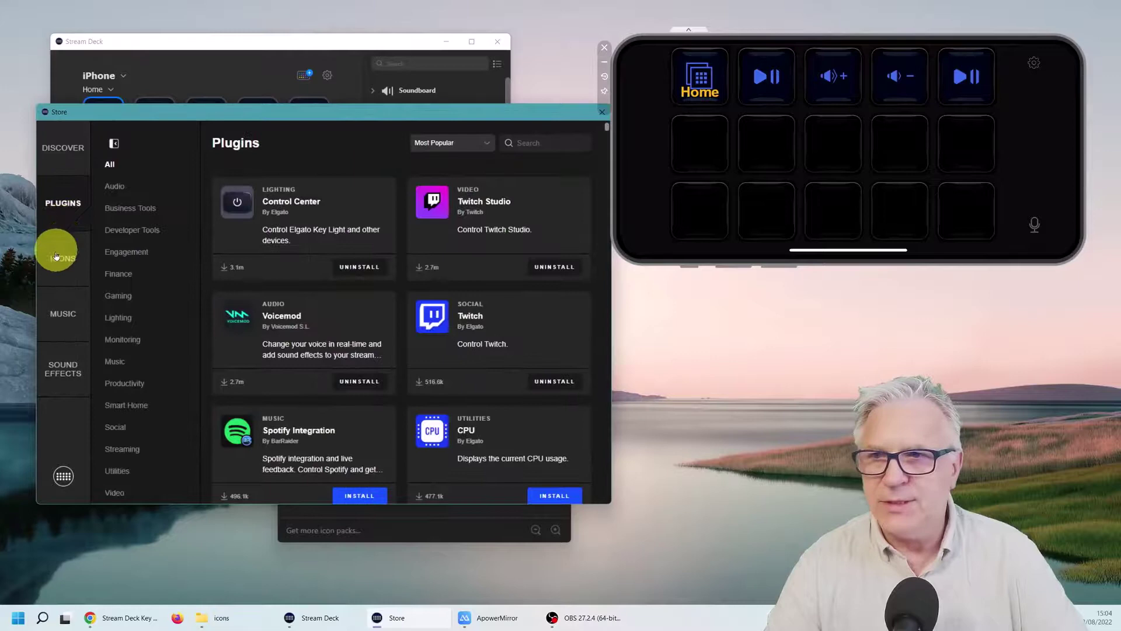
click(60, 256)
click(129, 252)
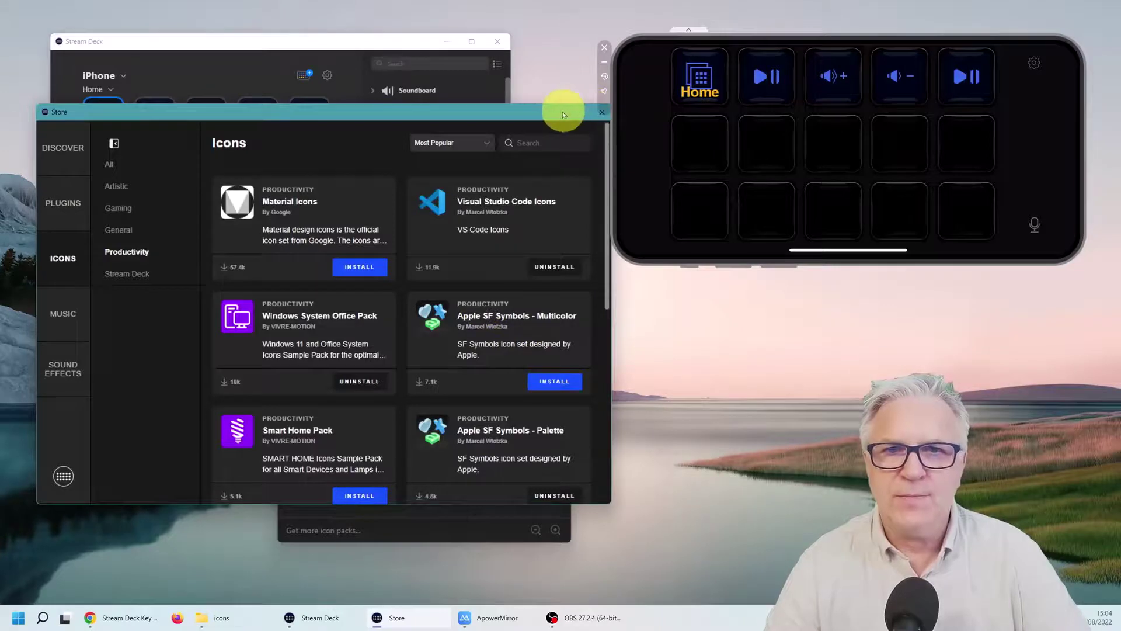
key(alt+F4)
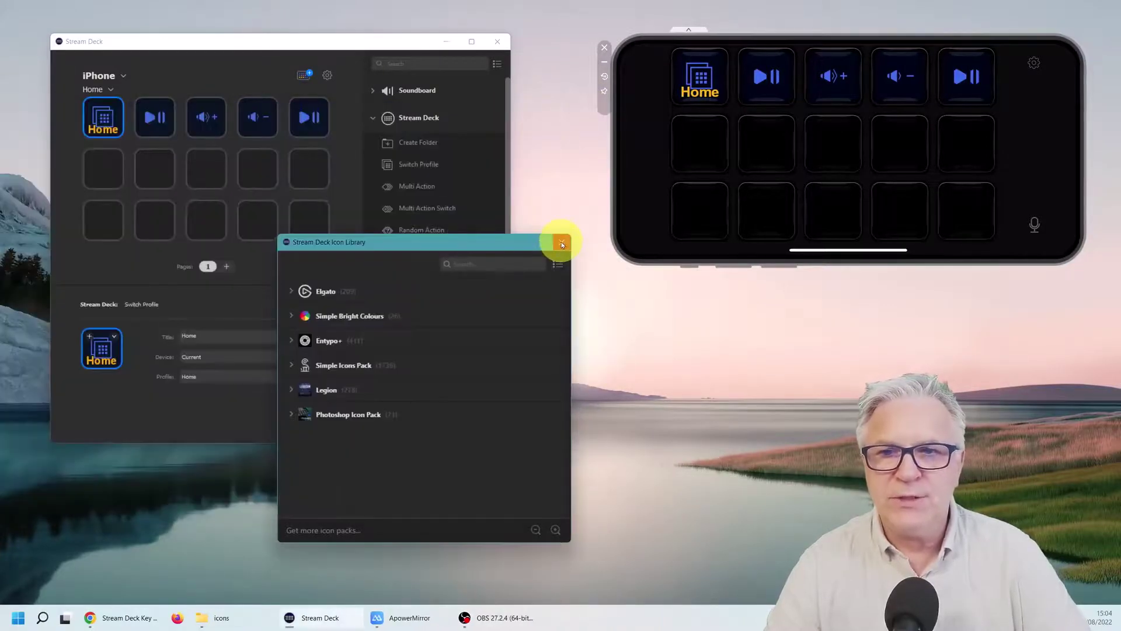
- Close the Icon Library and bring up Chrome's 'home orange icon' image search
click(562, 243)
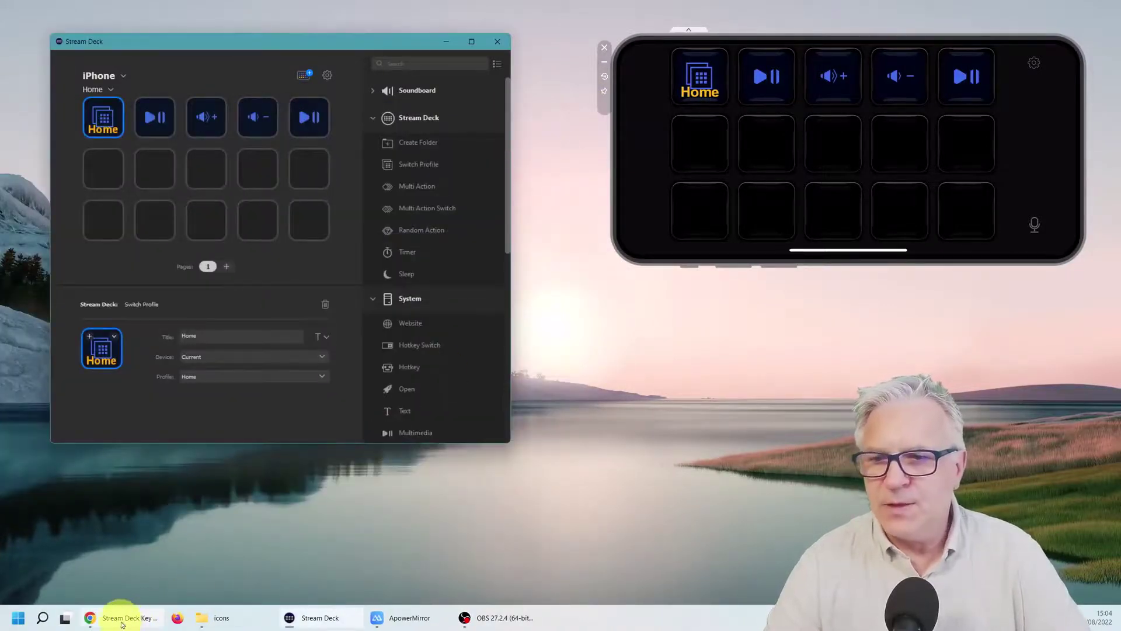
click(95, 617)
click(59, 9)
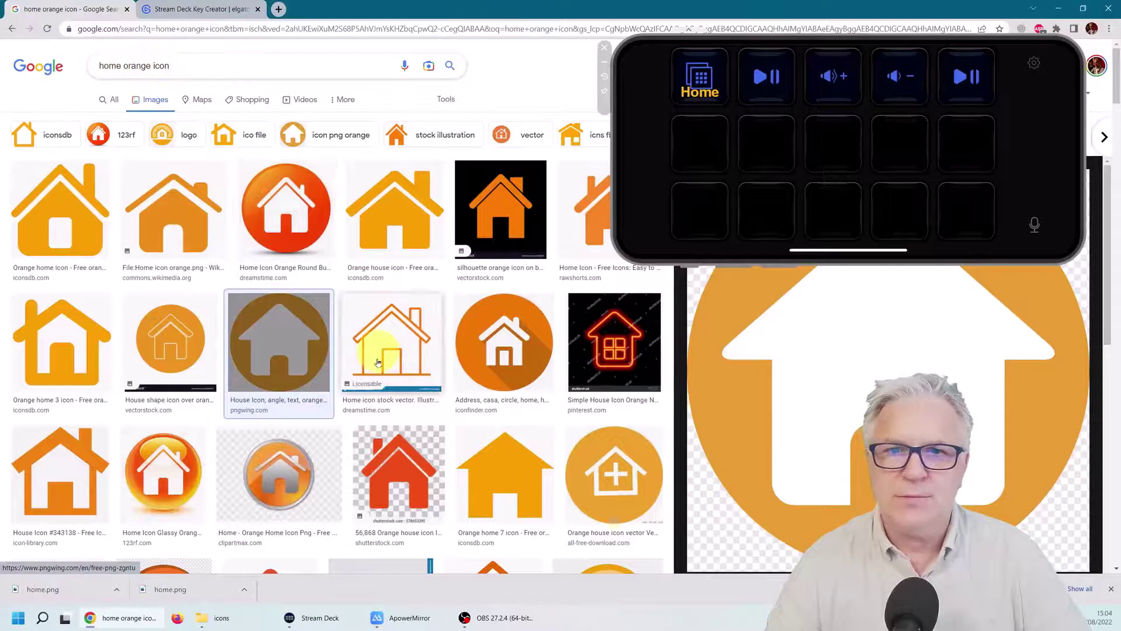
drag(433, 9, 333, 30)
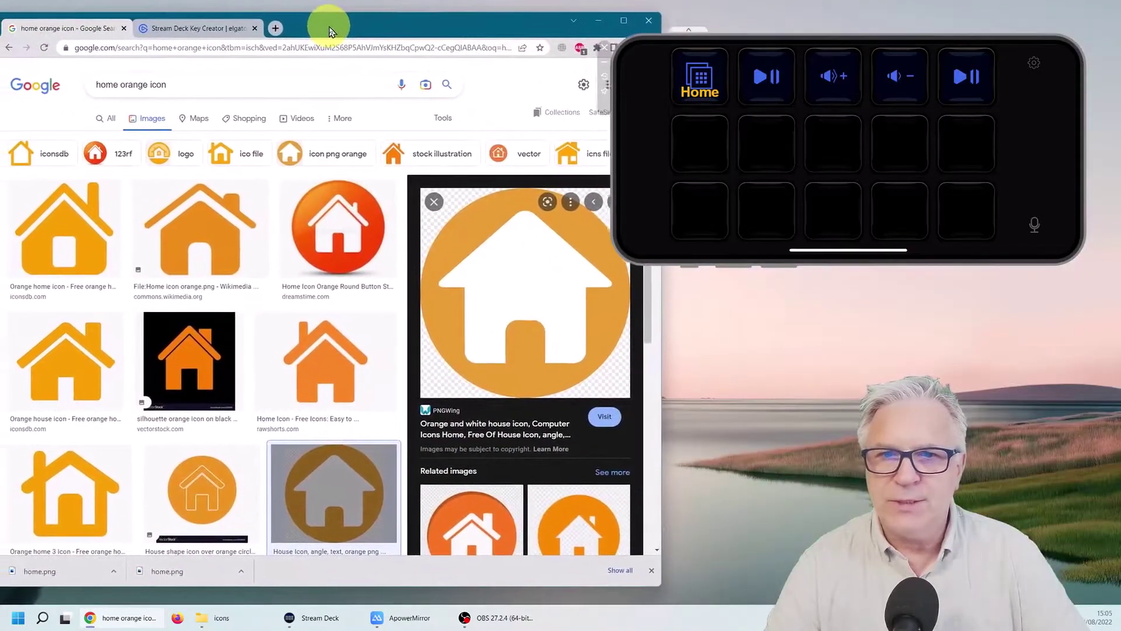
- Save the orange house image as home.png, replacing the existing file
right_click(491, 270)
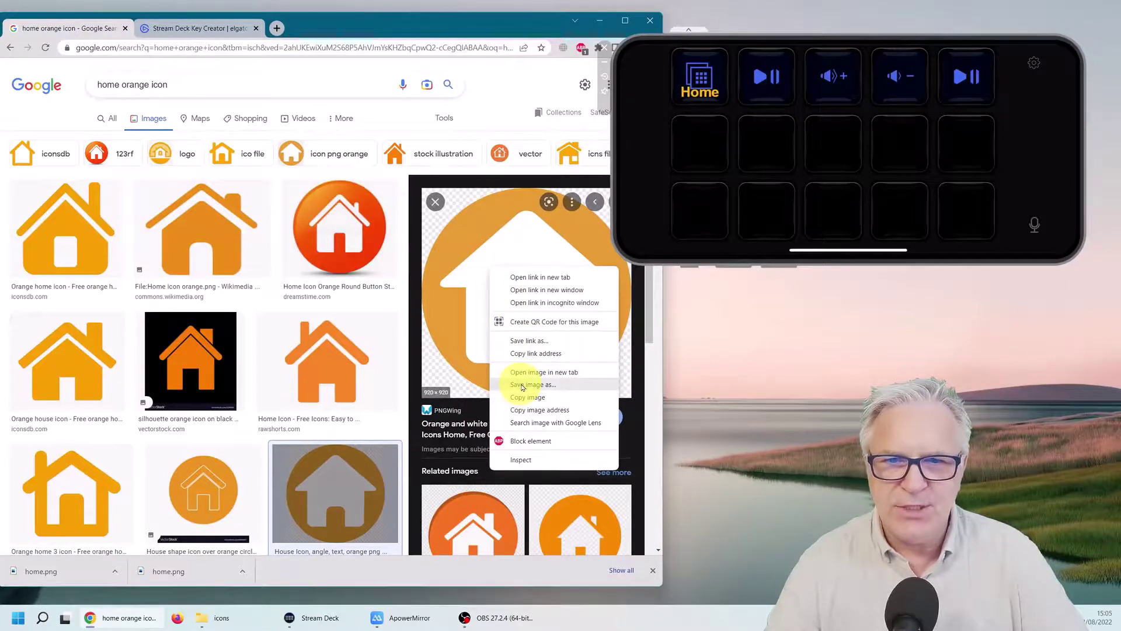
click(523, 385)
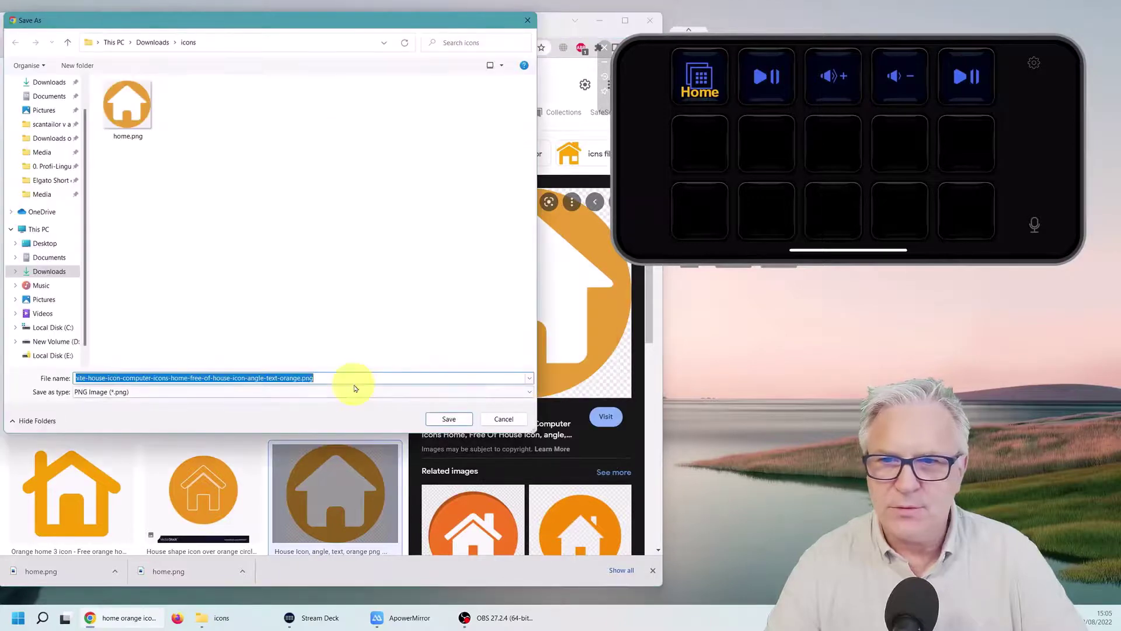
click(128, 111)
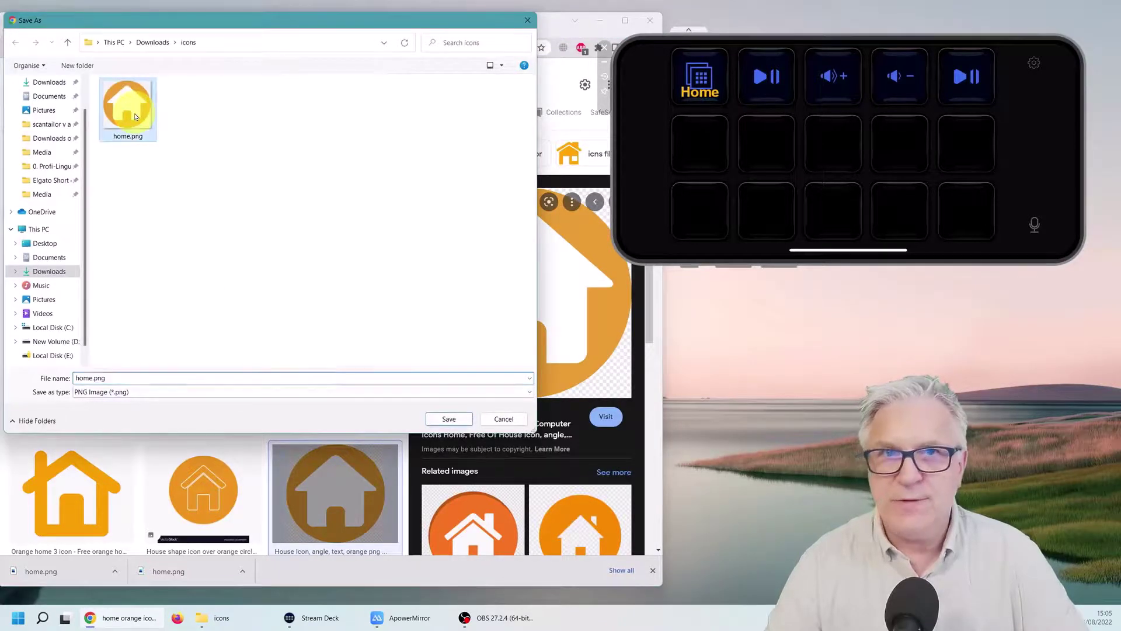
click(448, 420)
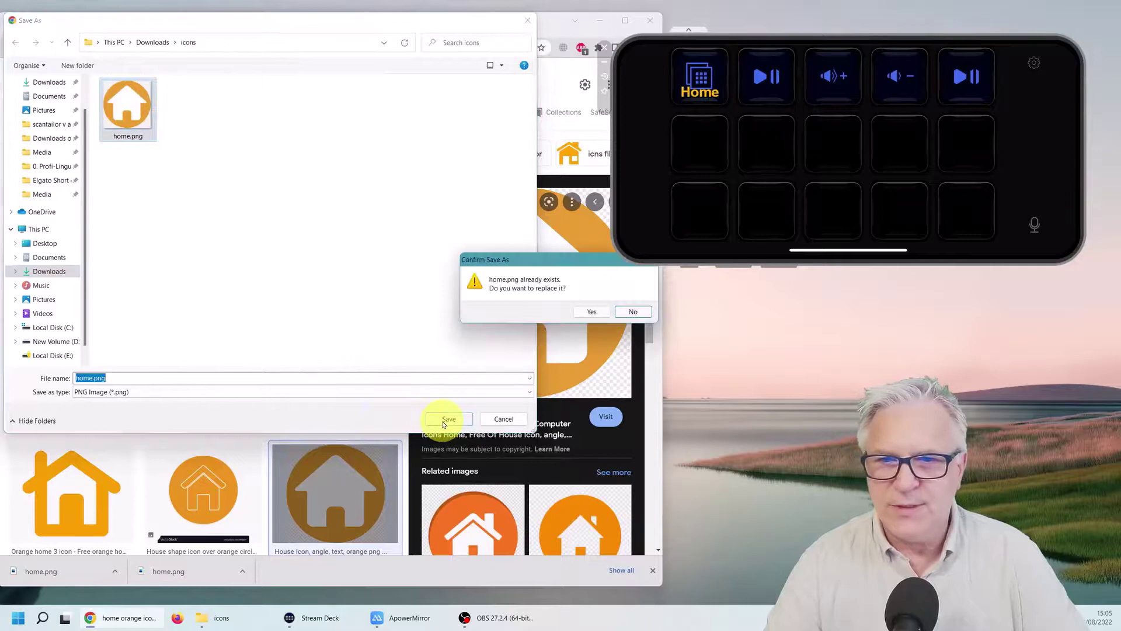
click(590, 312)
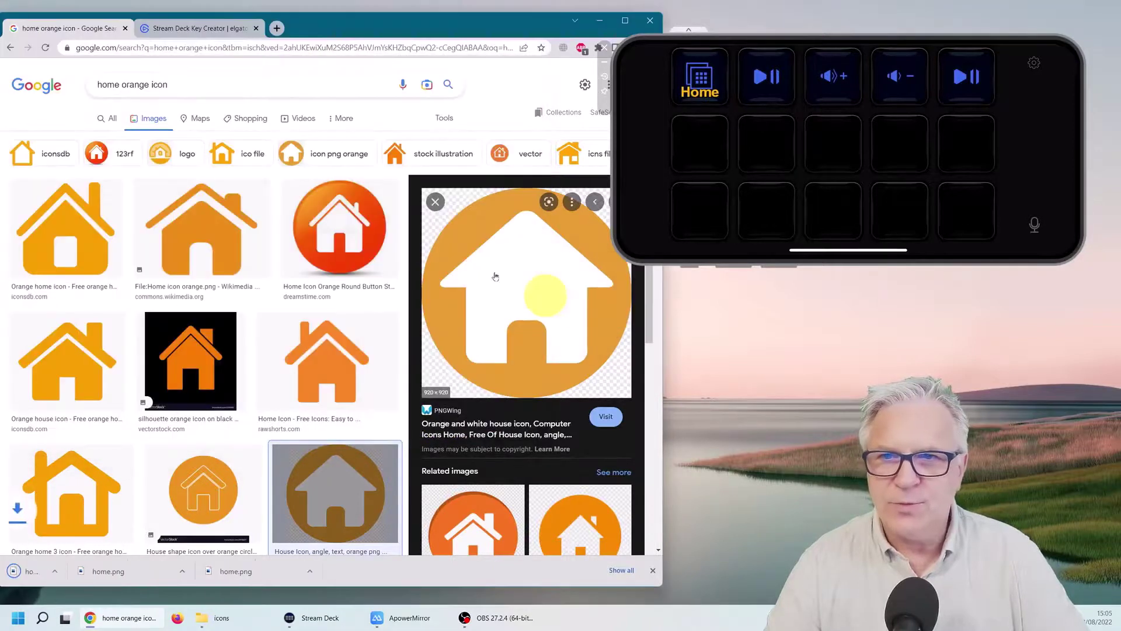
- Drag home.png from the icons folder onto the Home key to give it the orange house icon
click(593, 23)
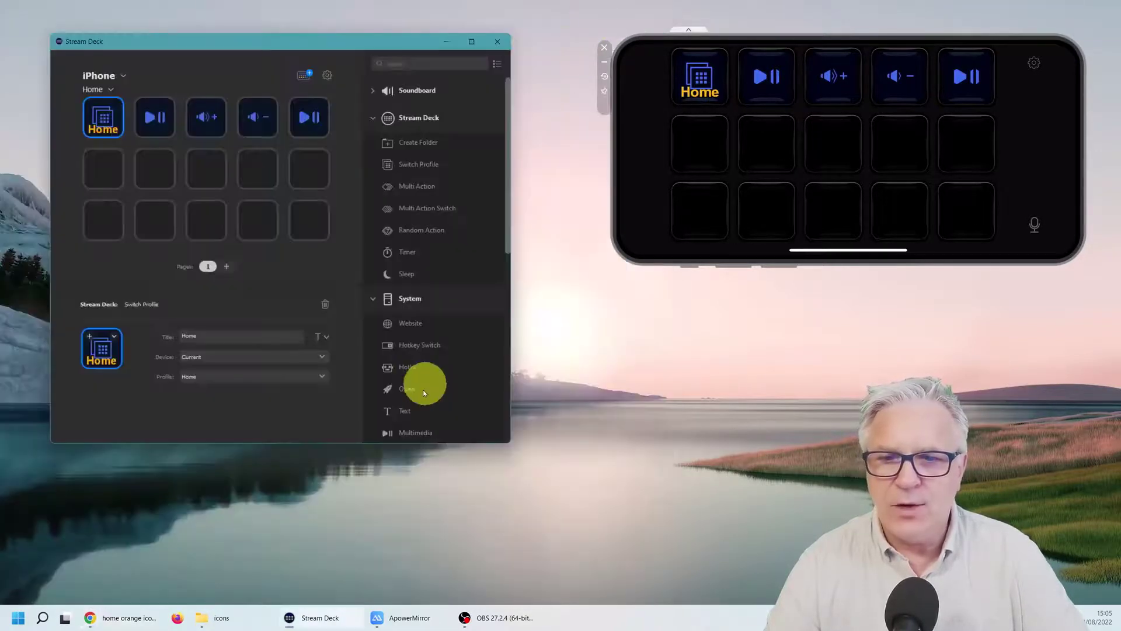
click(233, 620)
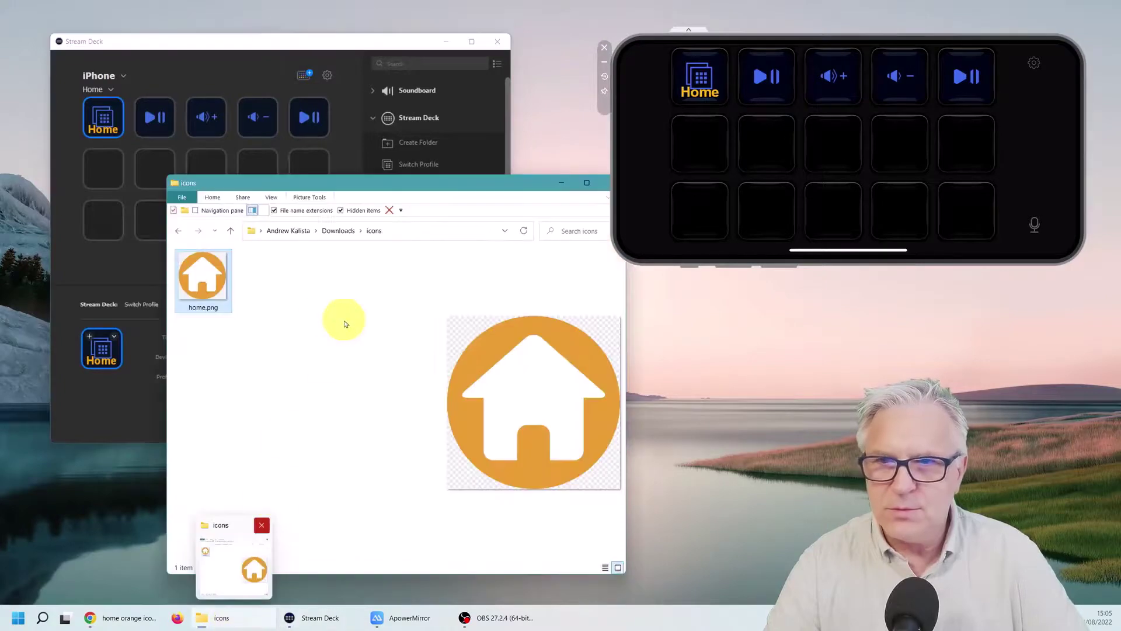
drag(207, 280, 105, 353)
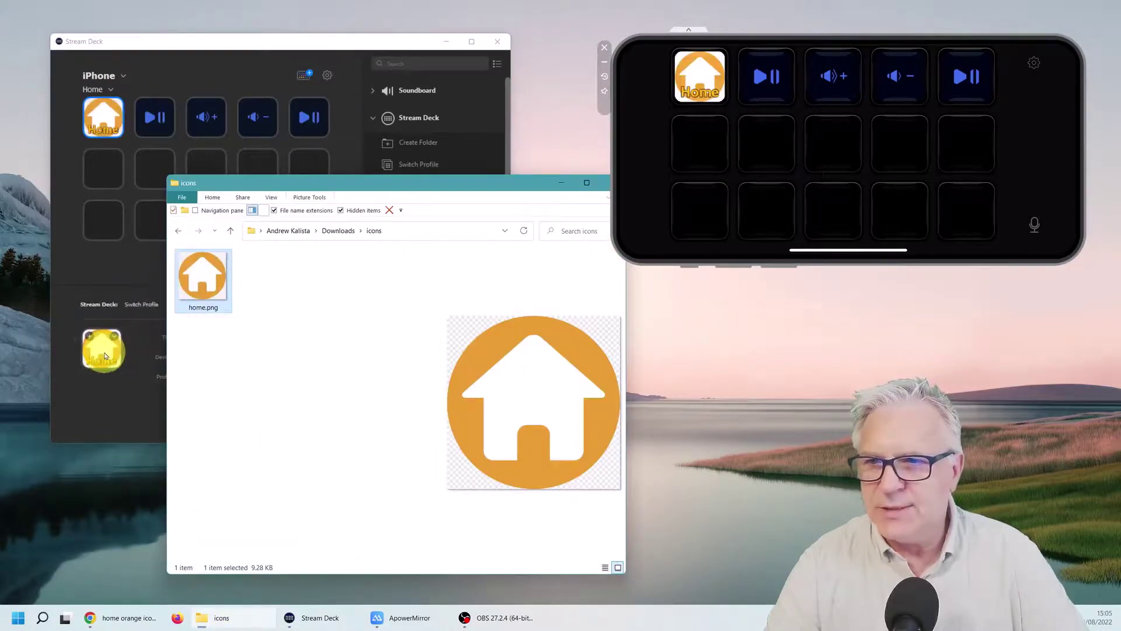
click(561, 182)
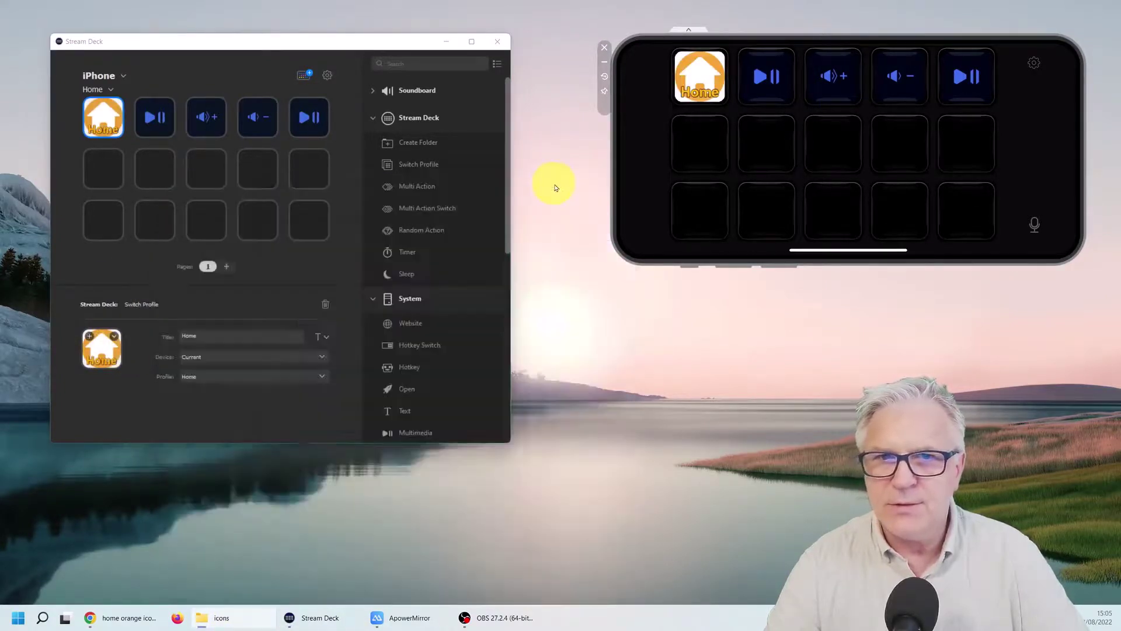
- Make the Home key's title black and align it to the middle
click(323, 339)
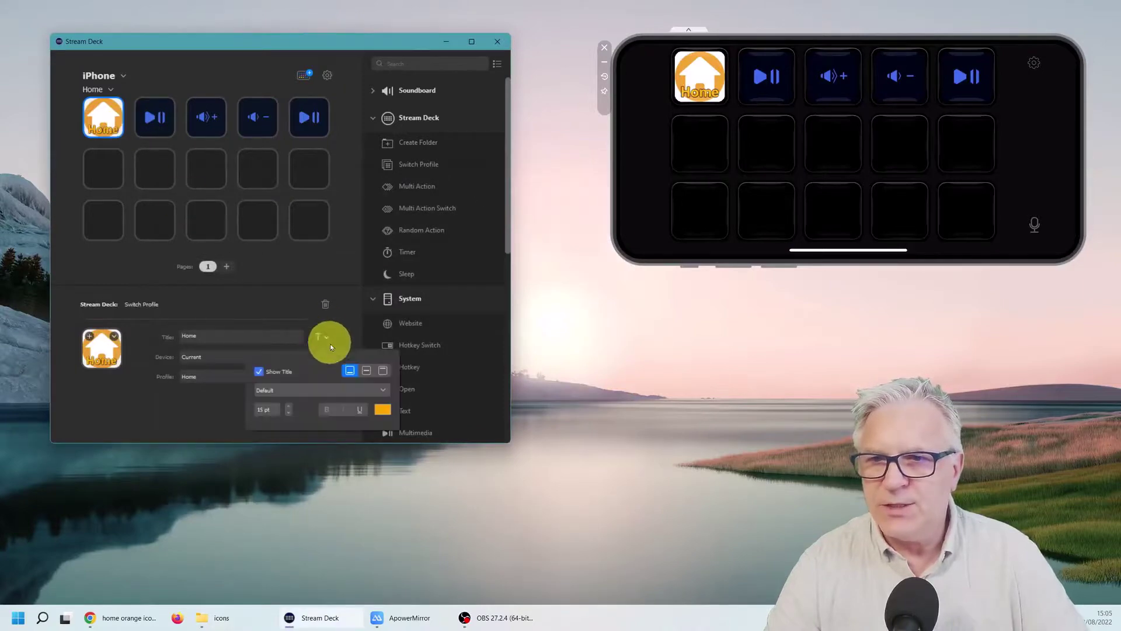
click(382, 411)
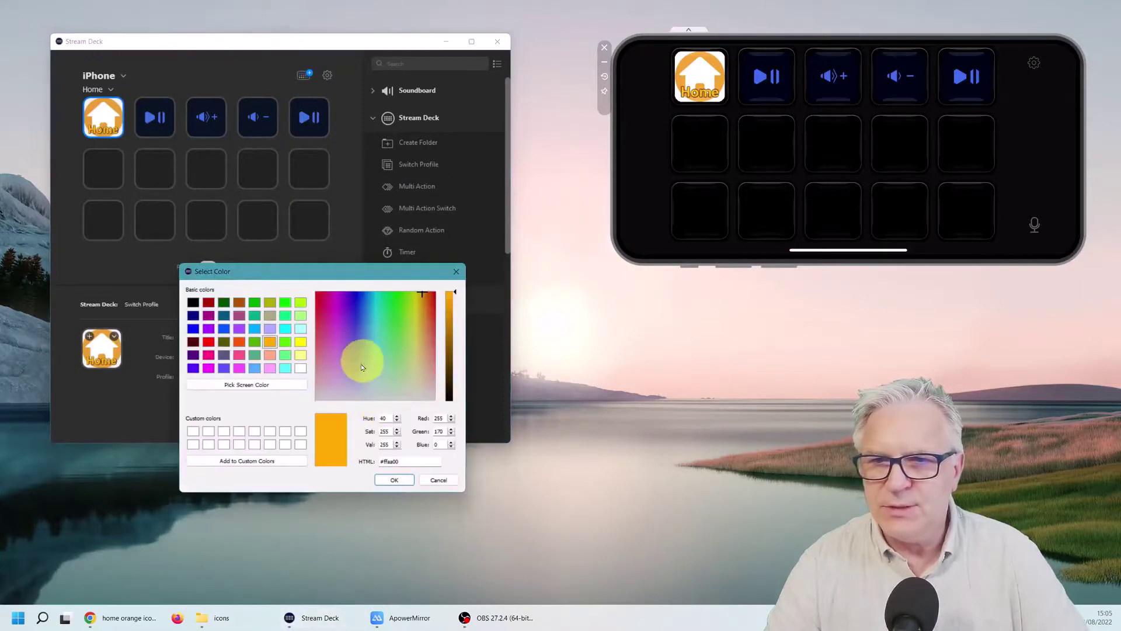
click(192, 303)
click(400, 478)
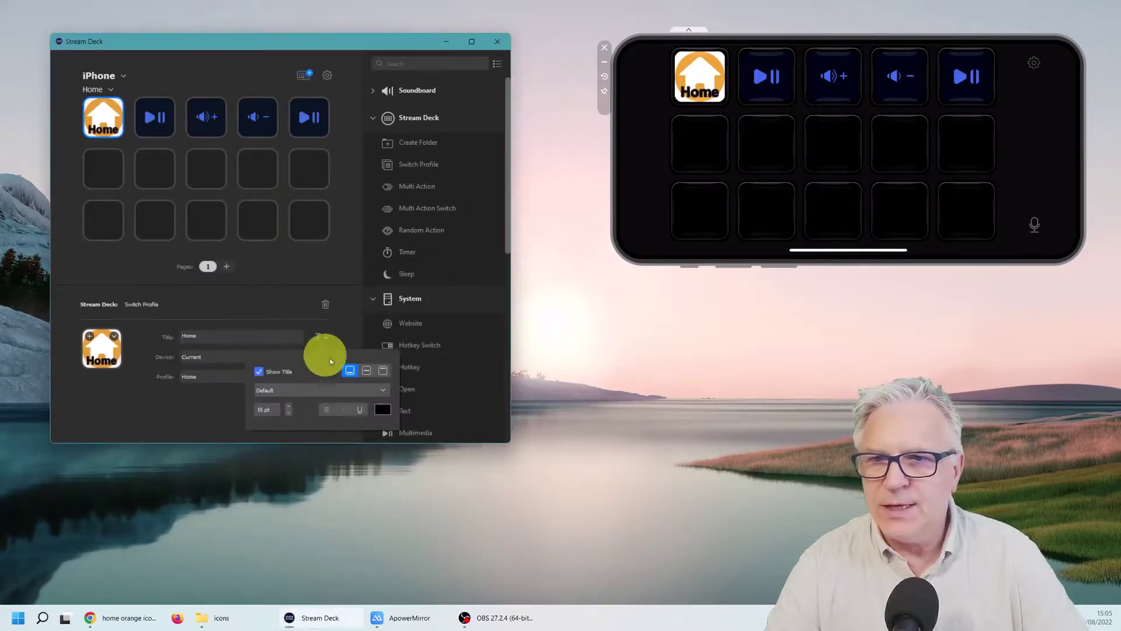
click(366, 370)
- Check the Home key's settings and test it on the mirrored phone deck
click(325, 258)
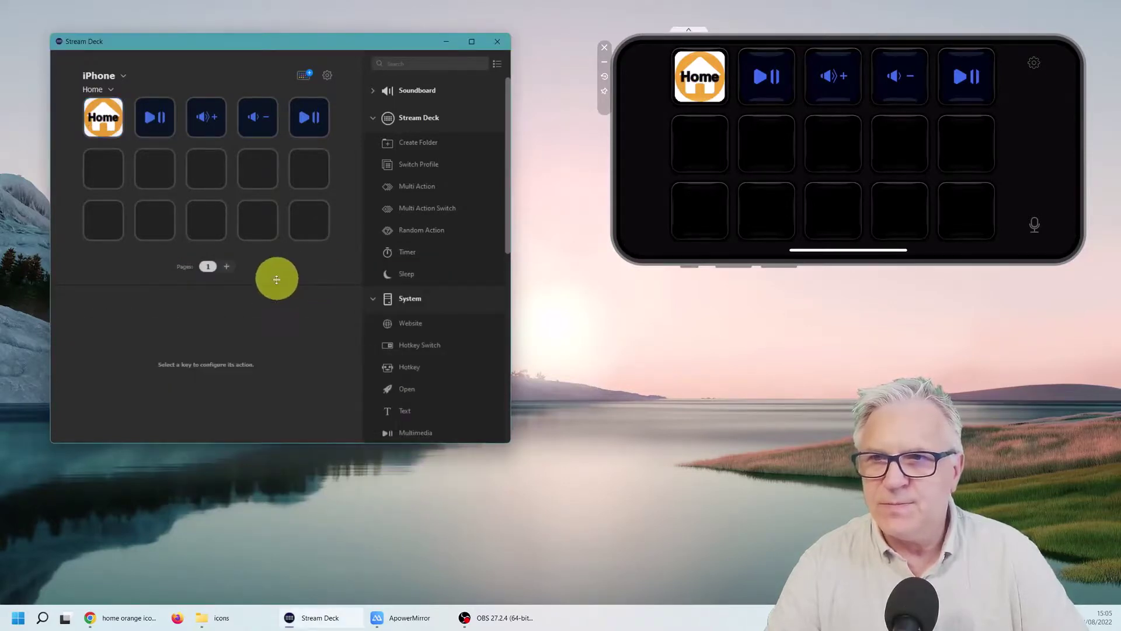
click(103, 116)
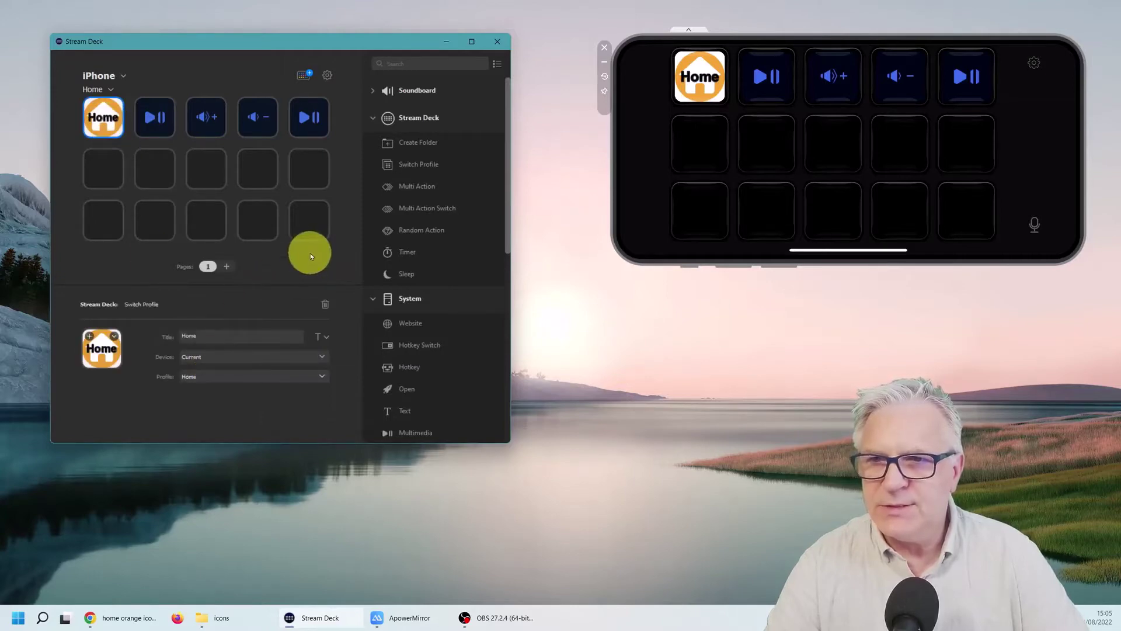
click(324, 269)
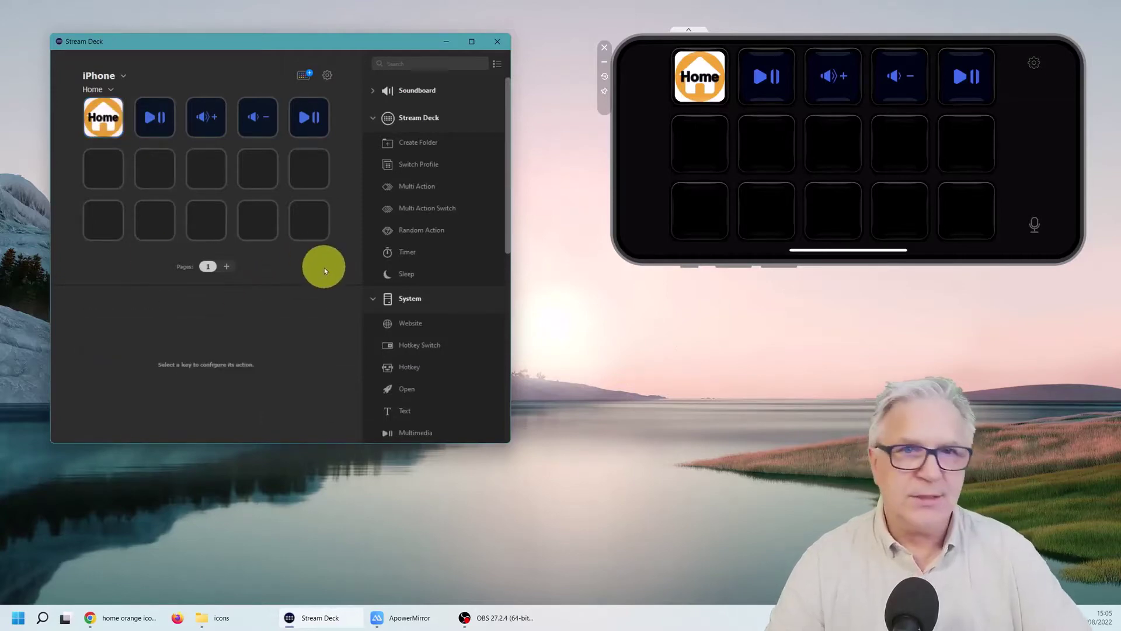
click(692, 94)
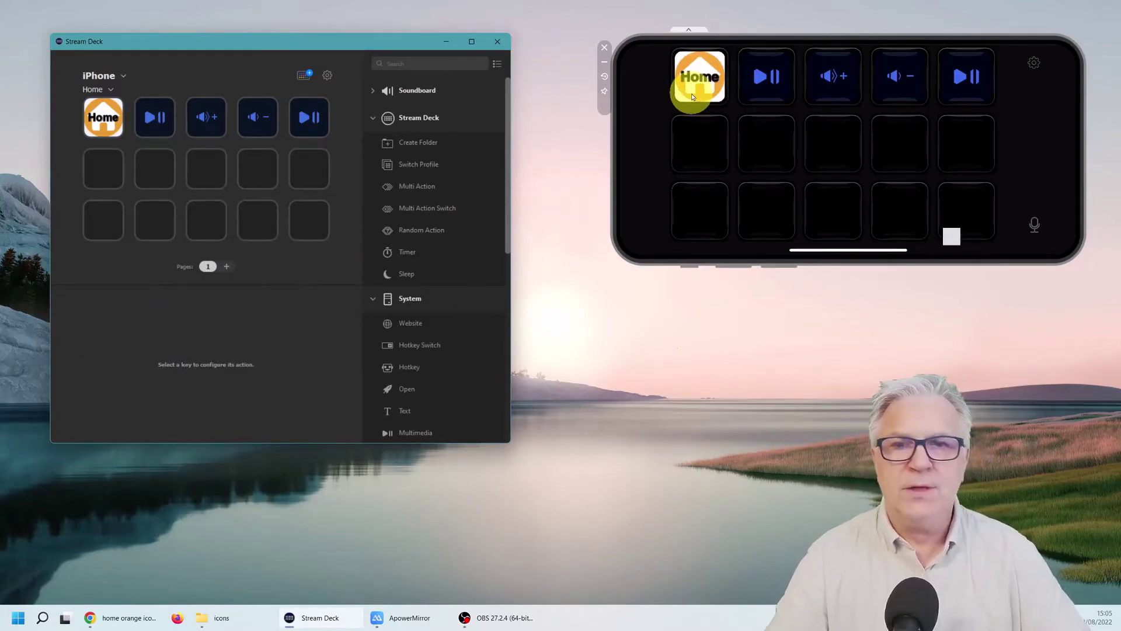